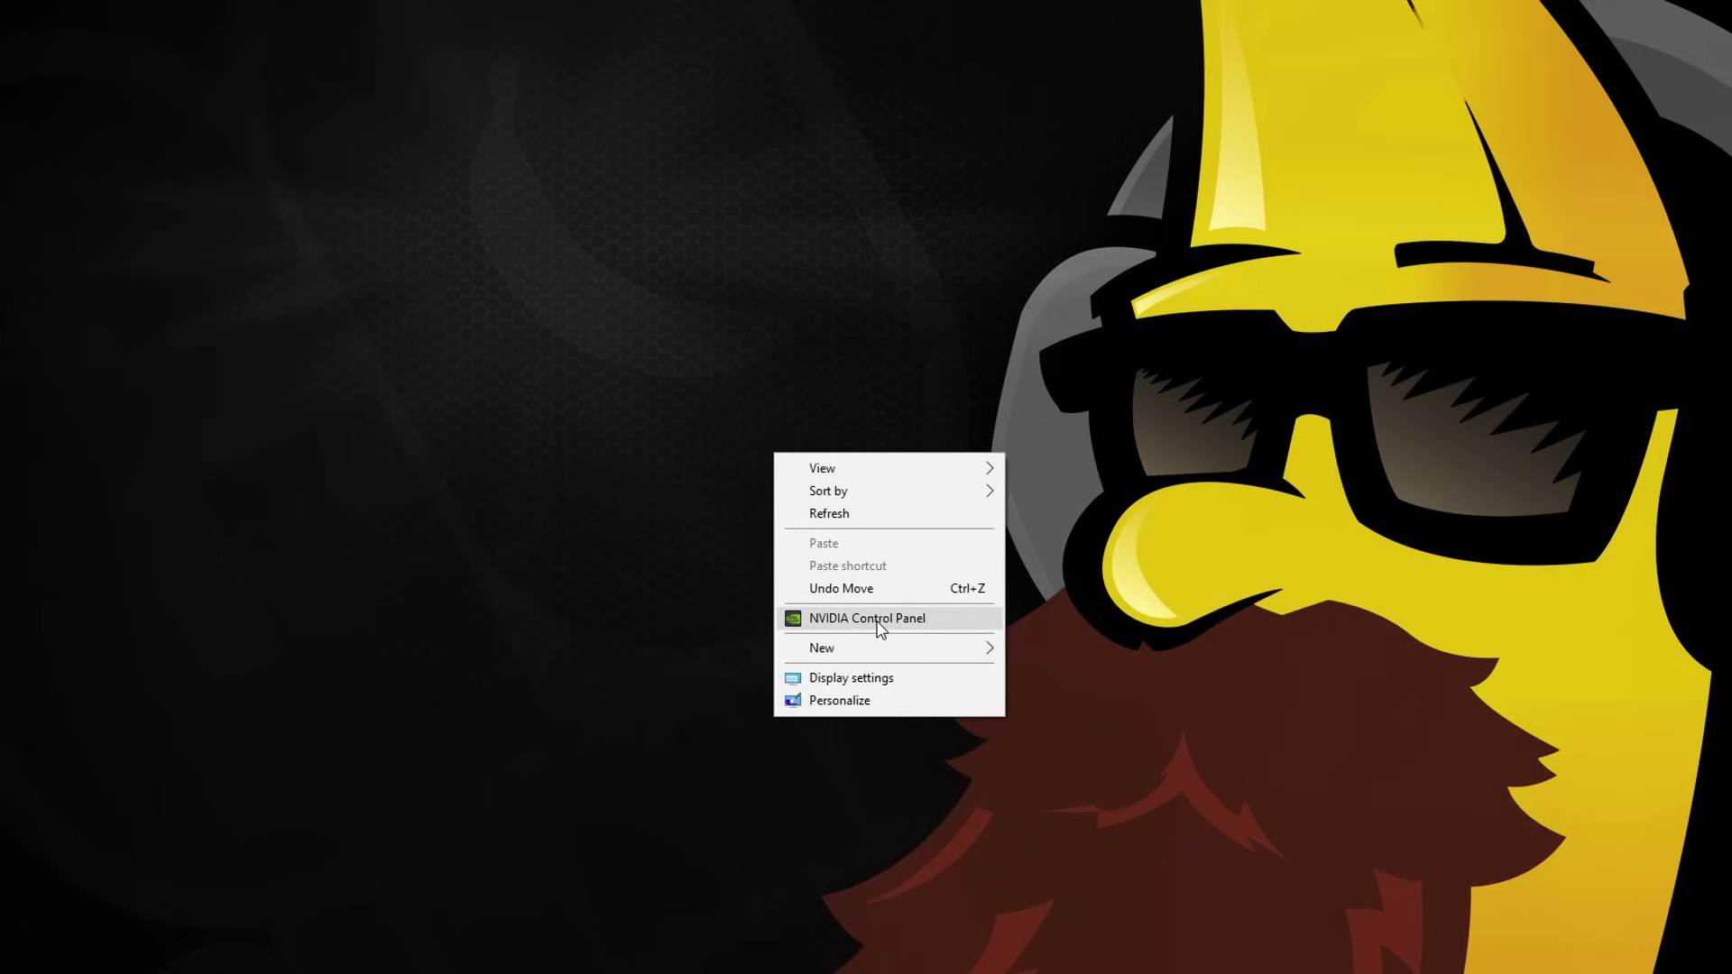
Dismiss the desktop menu and bring up Windows search to find NVIDIA Control Panel
key(Escape)
key(super)
text(nvidia)
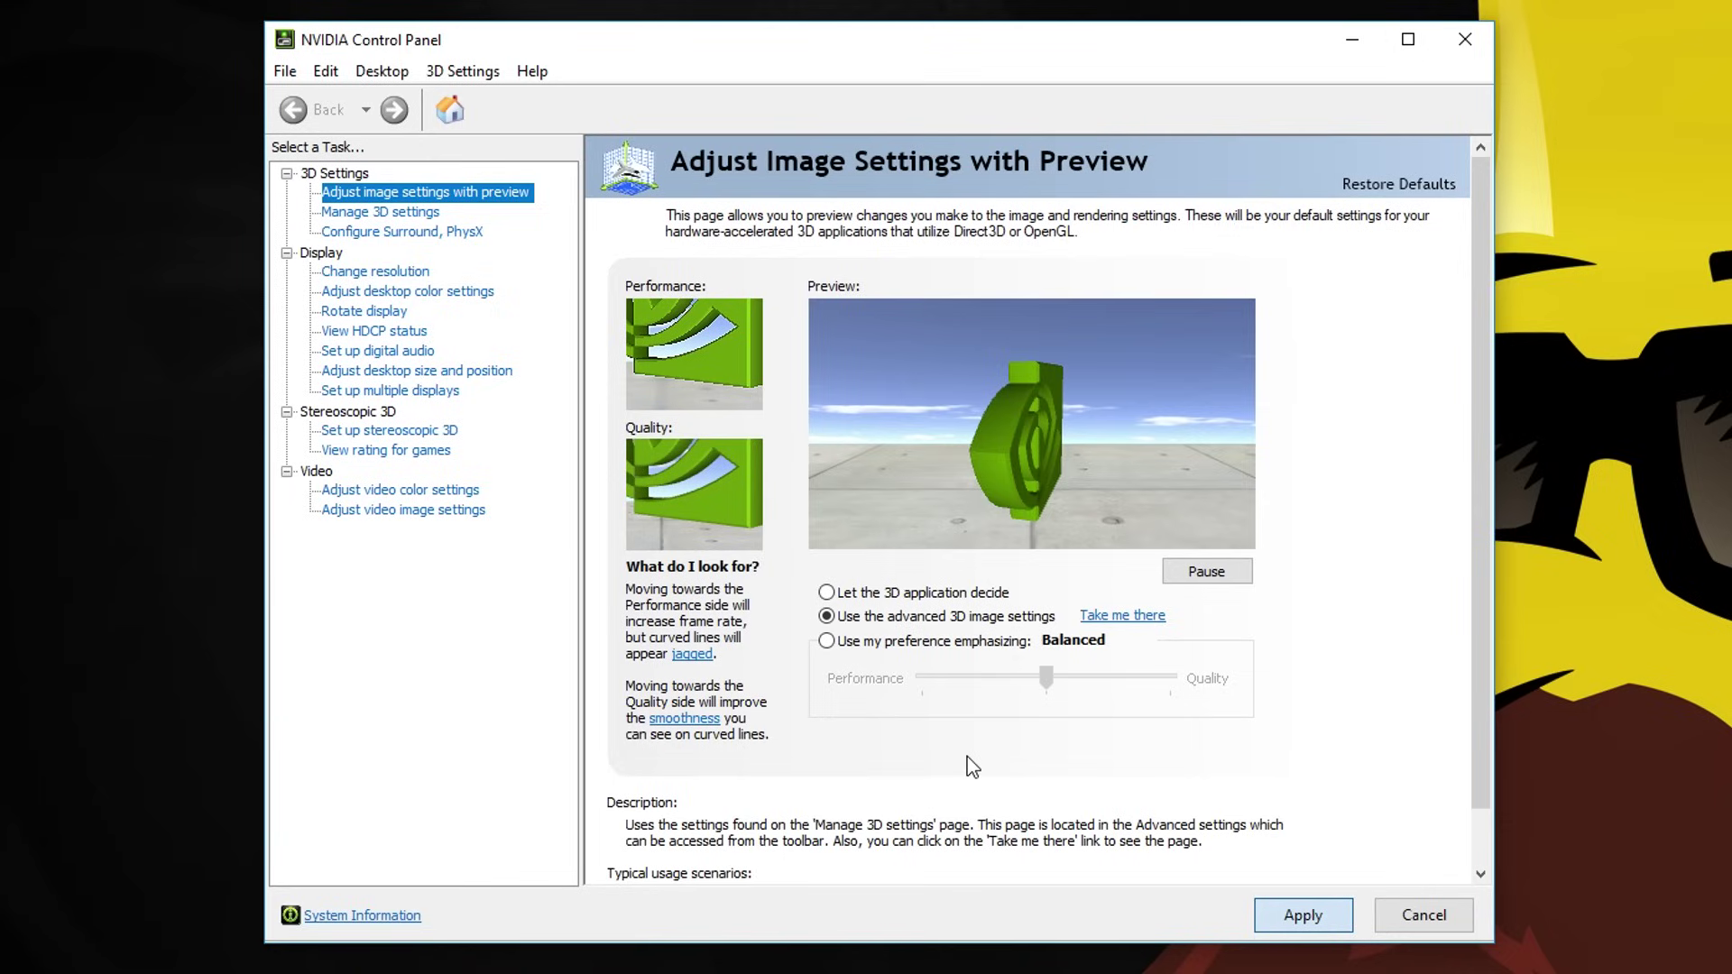
In Manage 3D Settings, select Counter-Strike: Global Offensive under Program Settings, briefly checking Global Settings
click(381, 211)
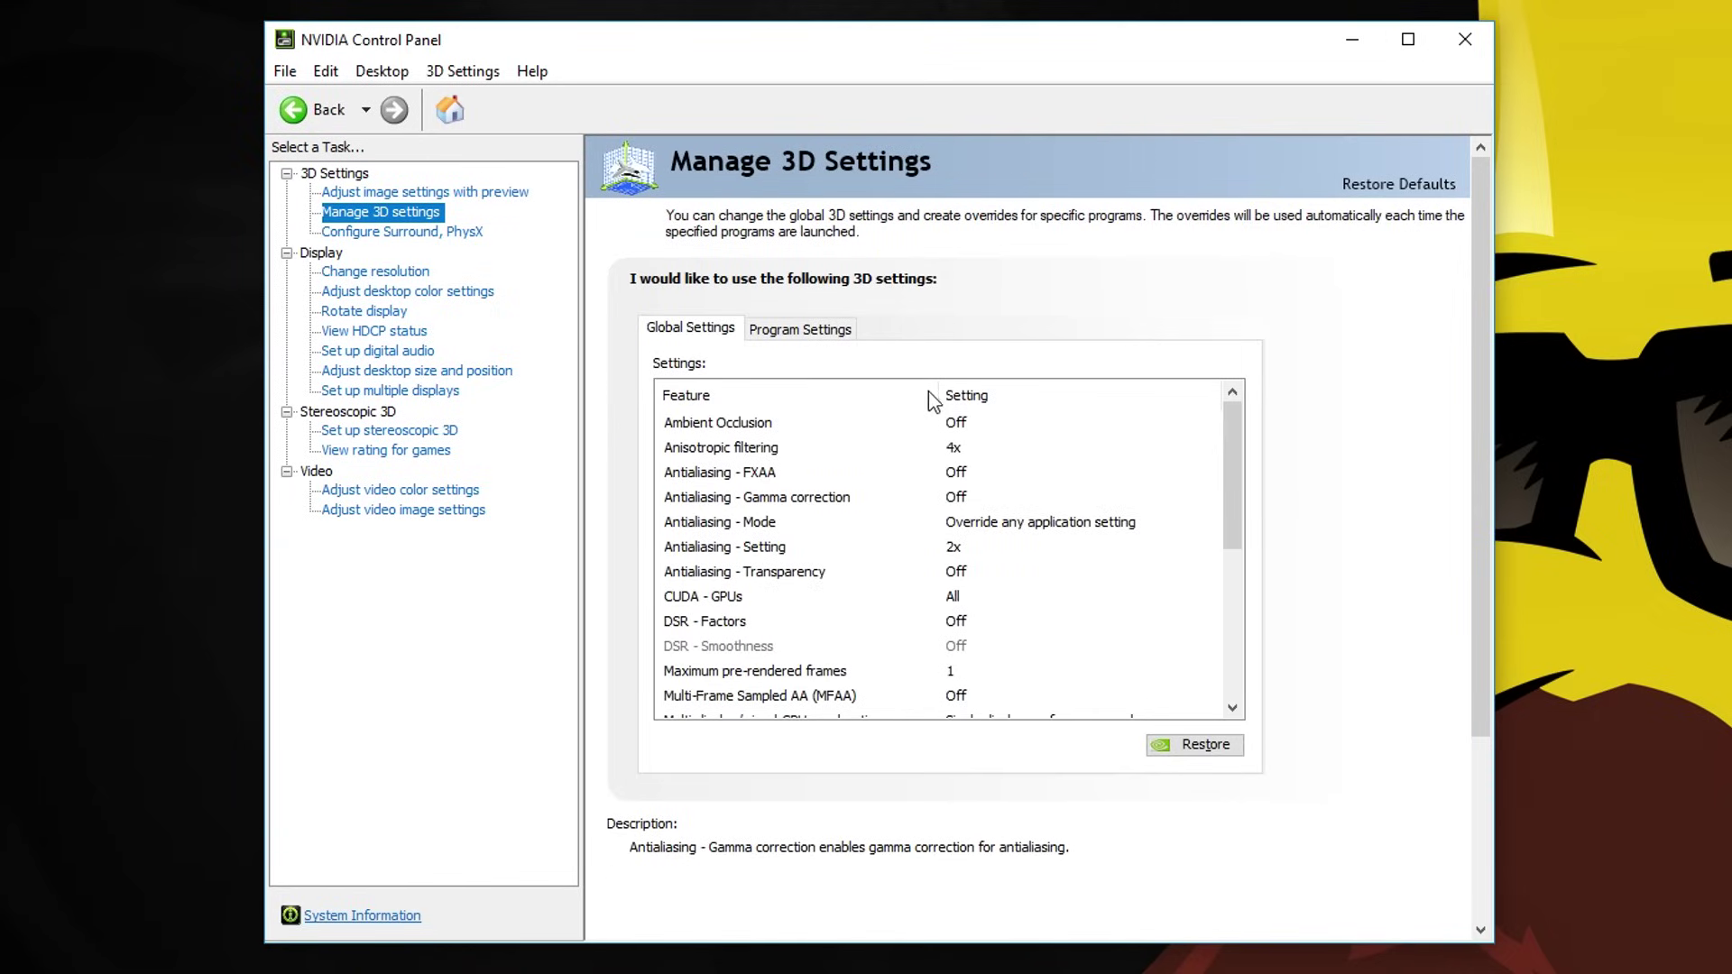
click(813, 329)
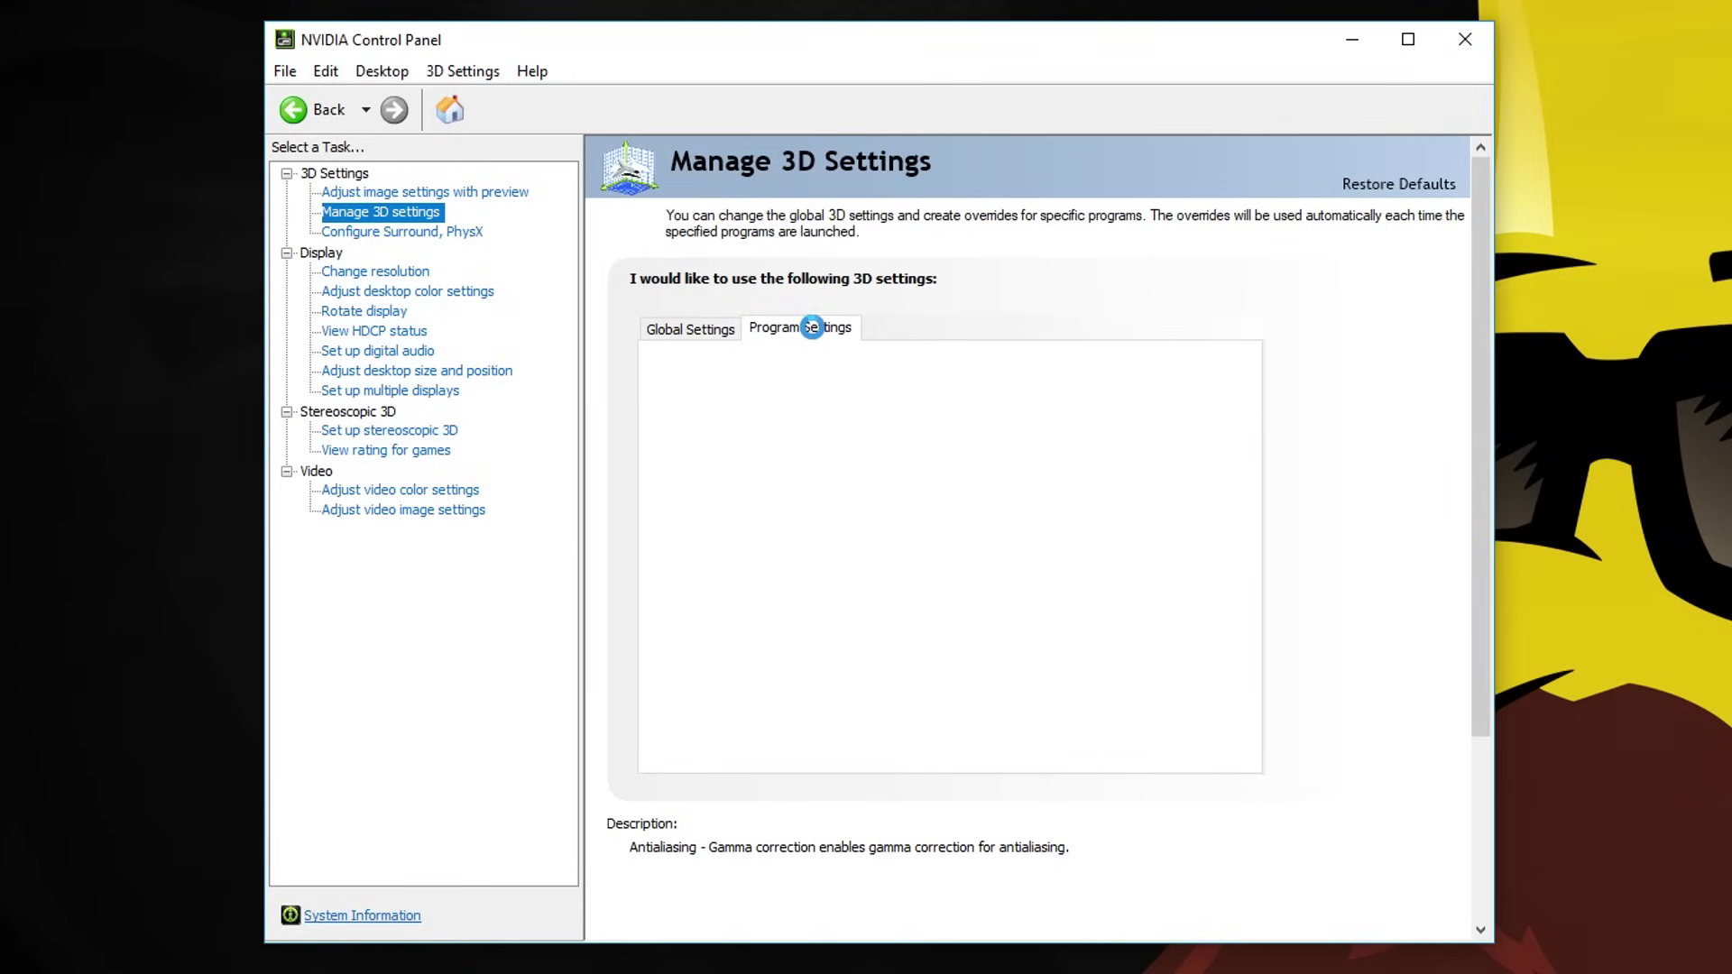
click(818, 391)
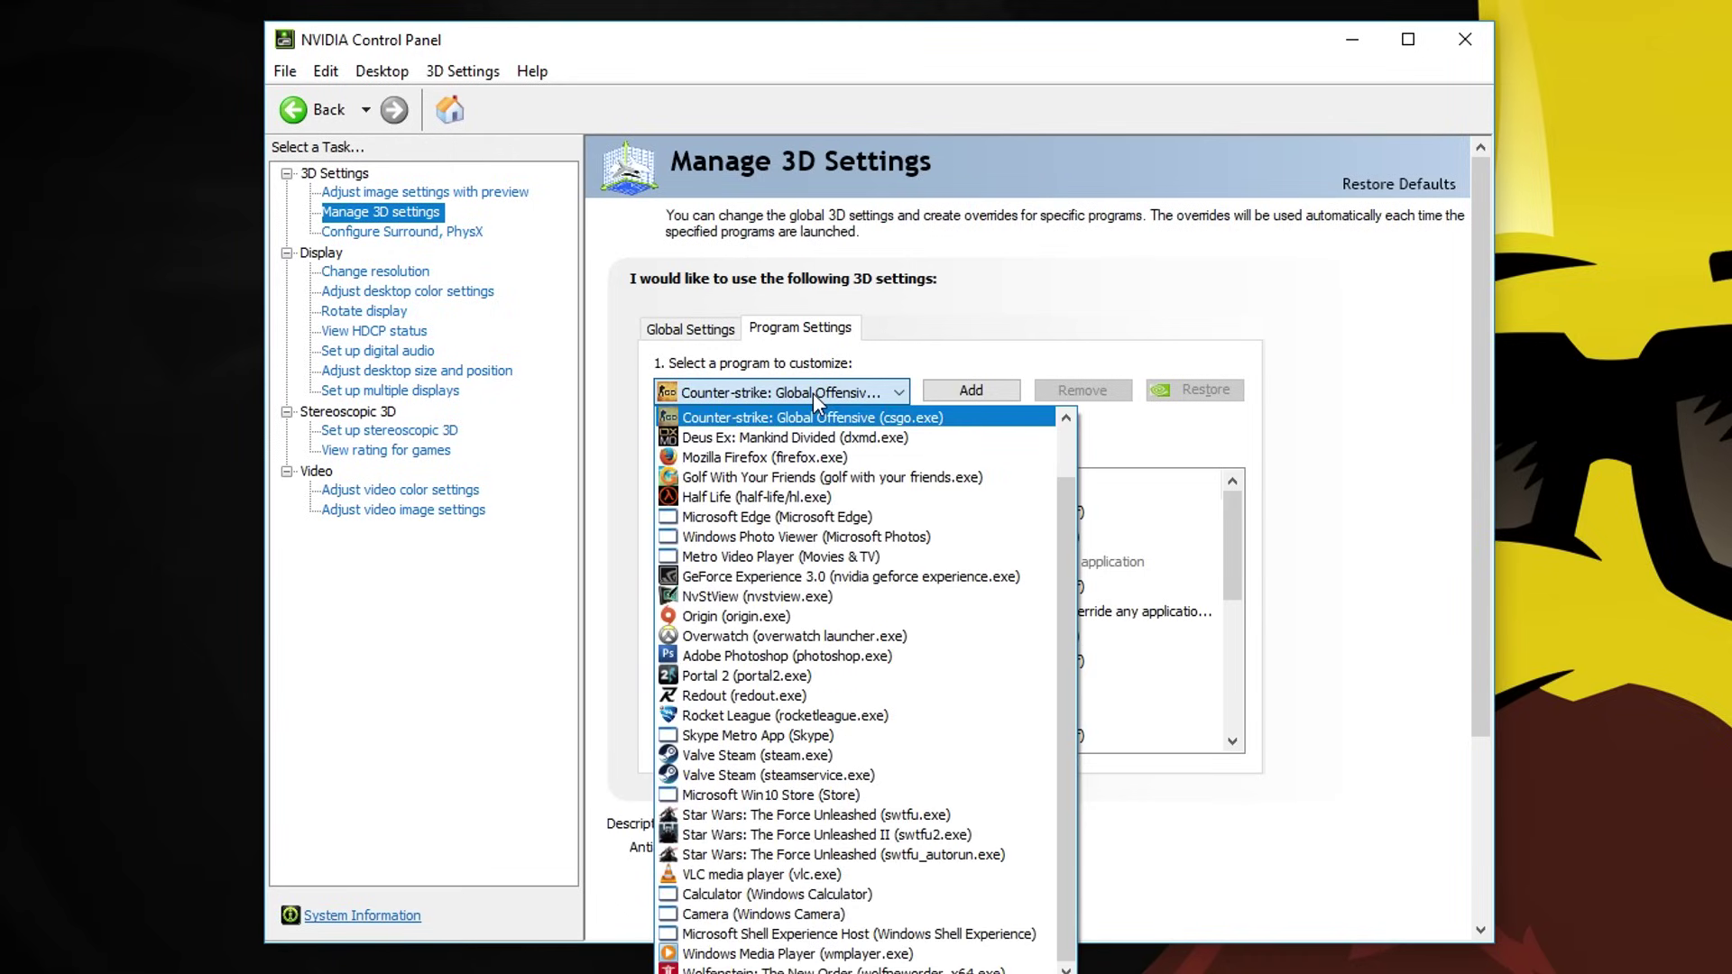
click(819, 405)
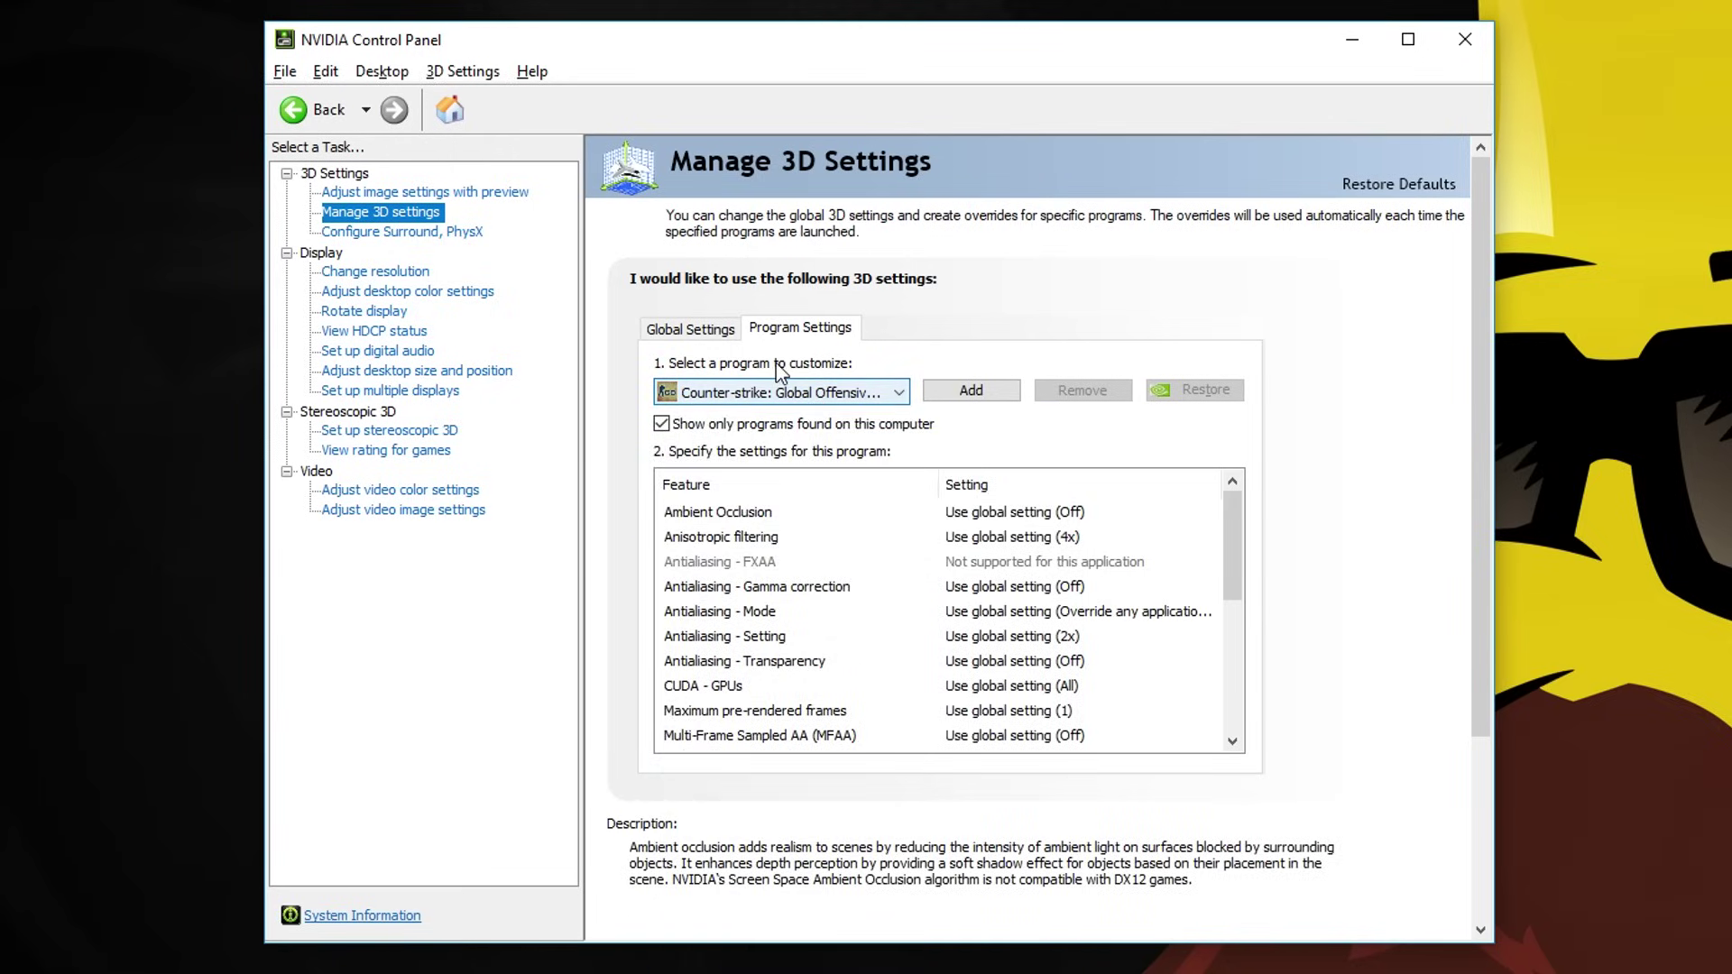
click(693, 332)
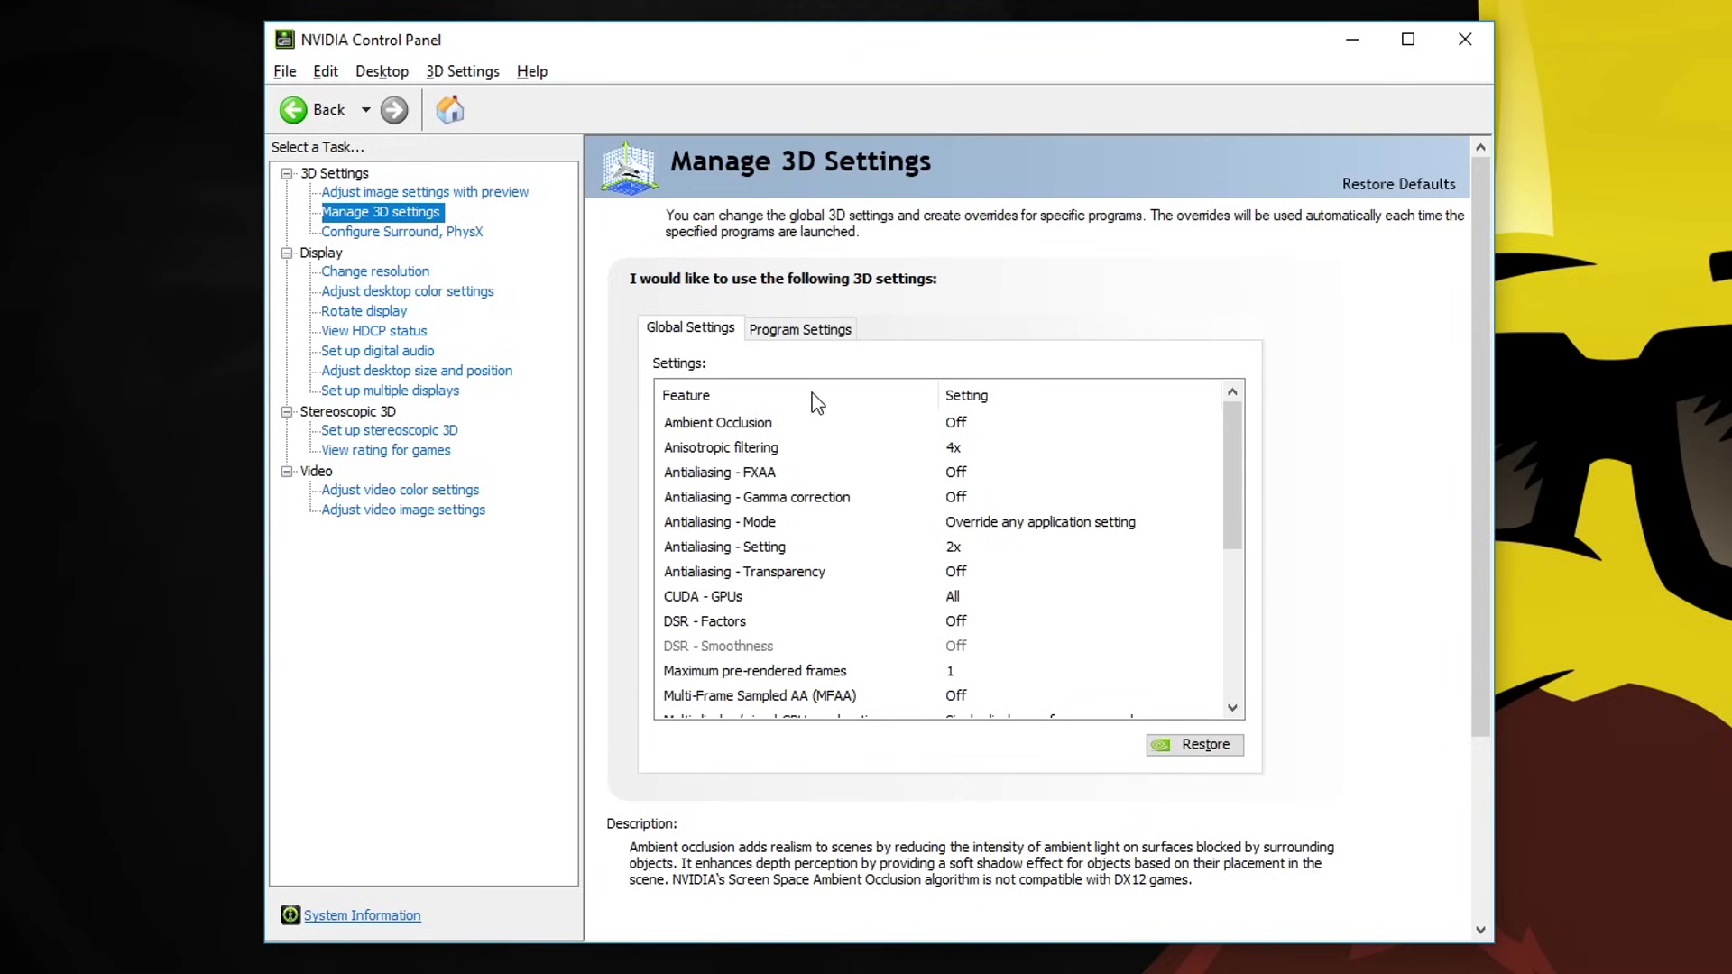
click(806, 334)
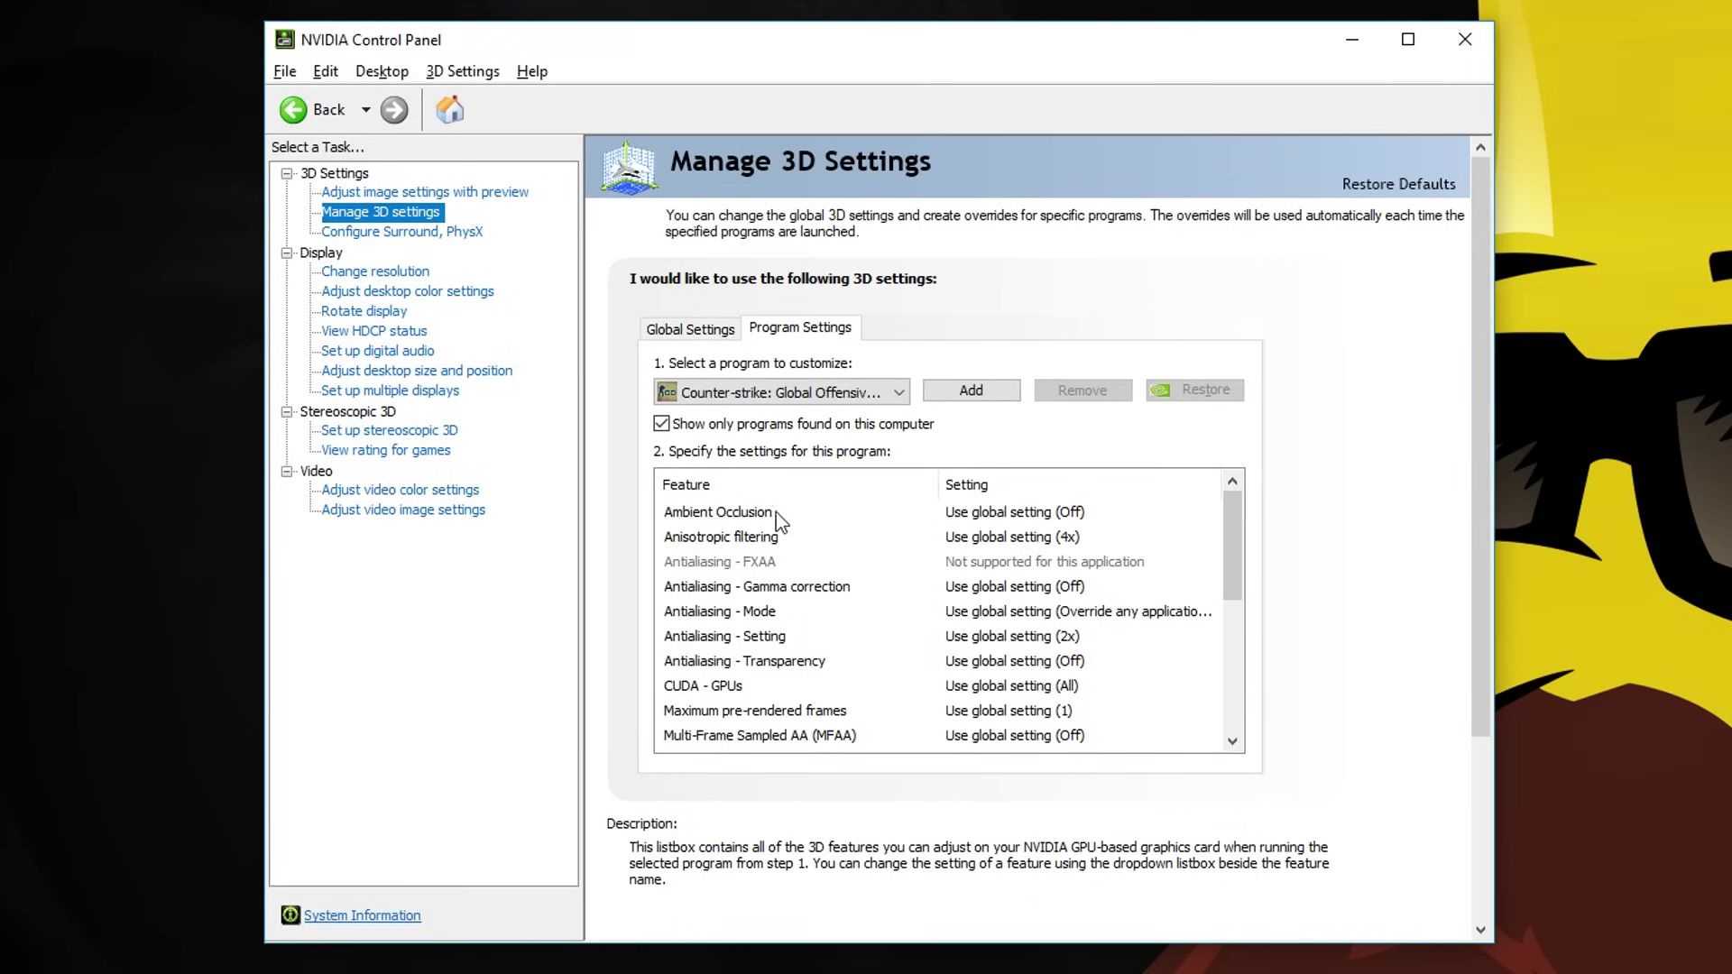
Turn off ambient occlusion, anisotropic filtering and antialiasing gamma correction for the game
click(1063, 514)
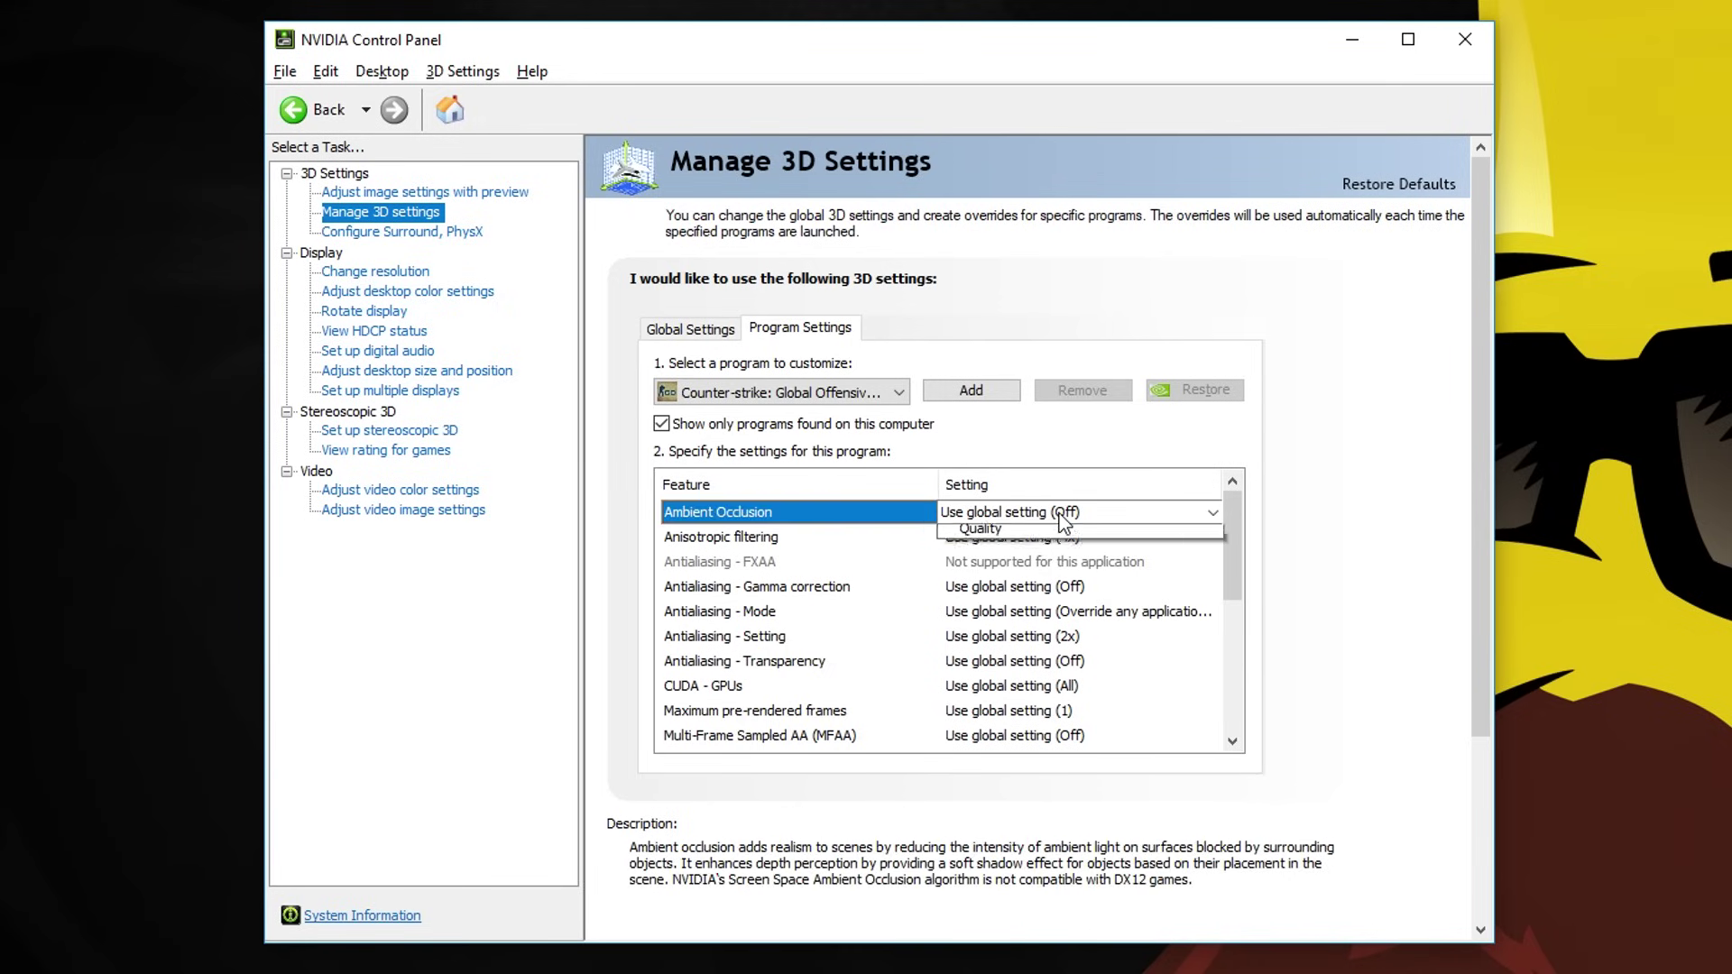
click(975, 546)
scroll(1231, 550, down, 1)
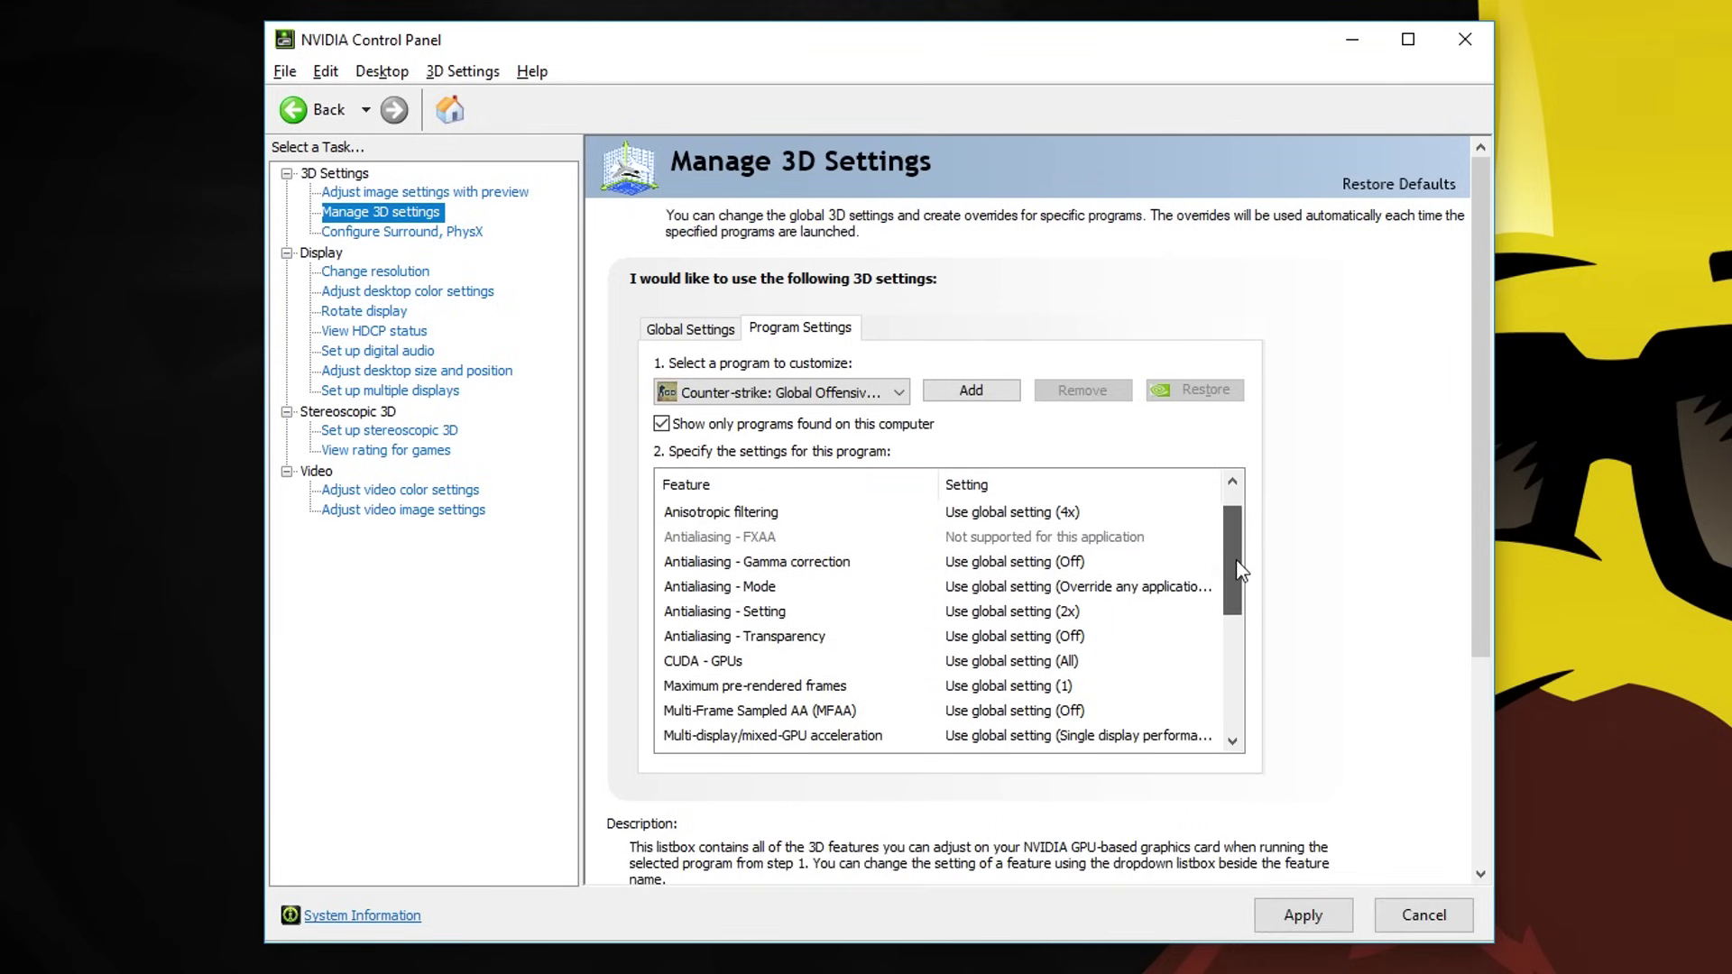
scroll(1224, 521, up, 1)
click(1001, 536)
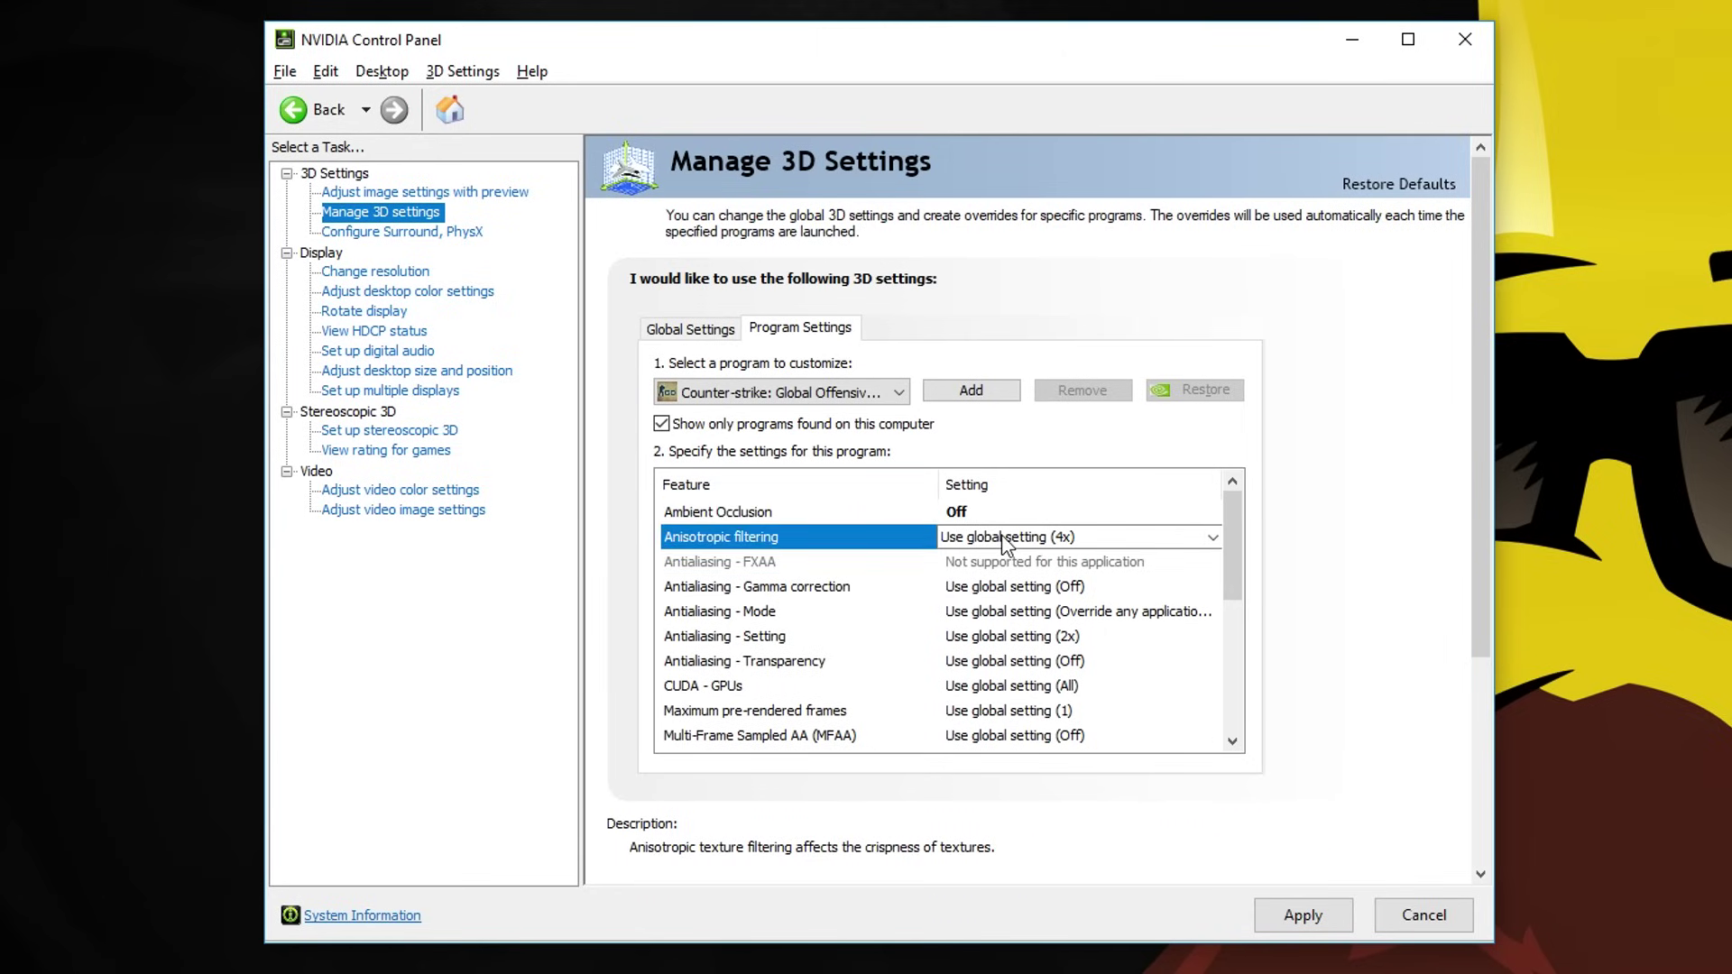
click(1210, 536)
click(1001, 586)
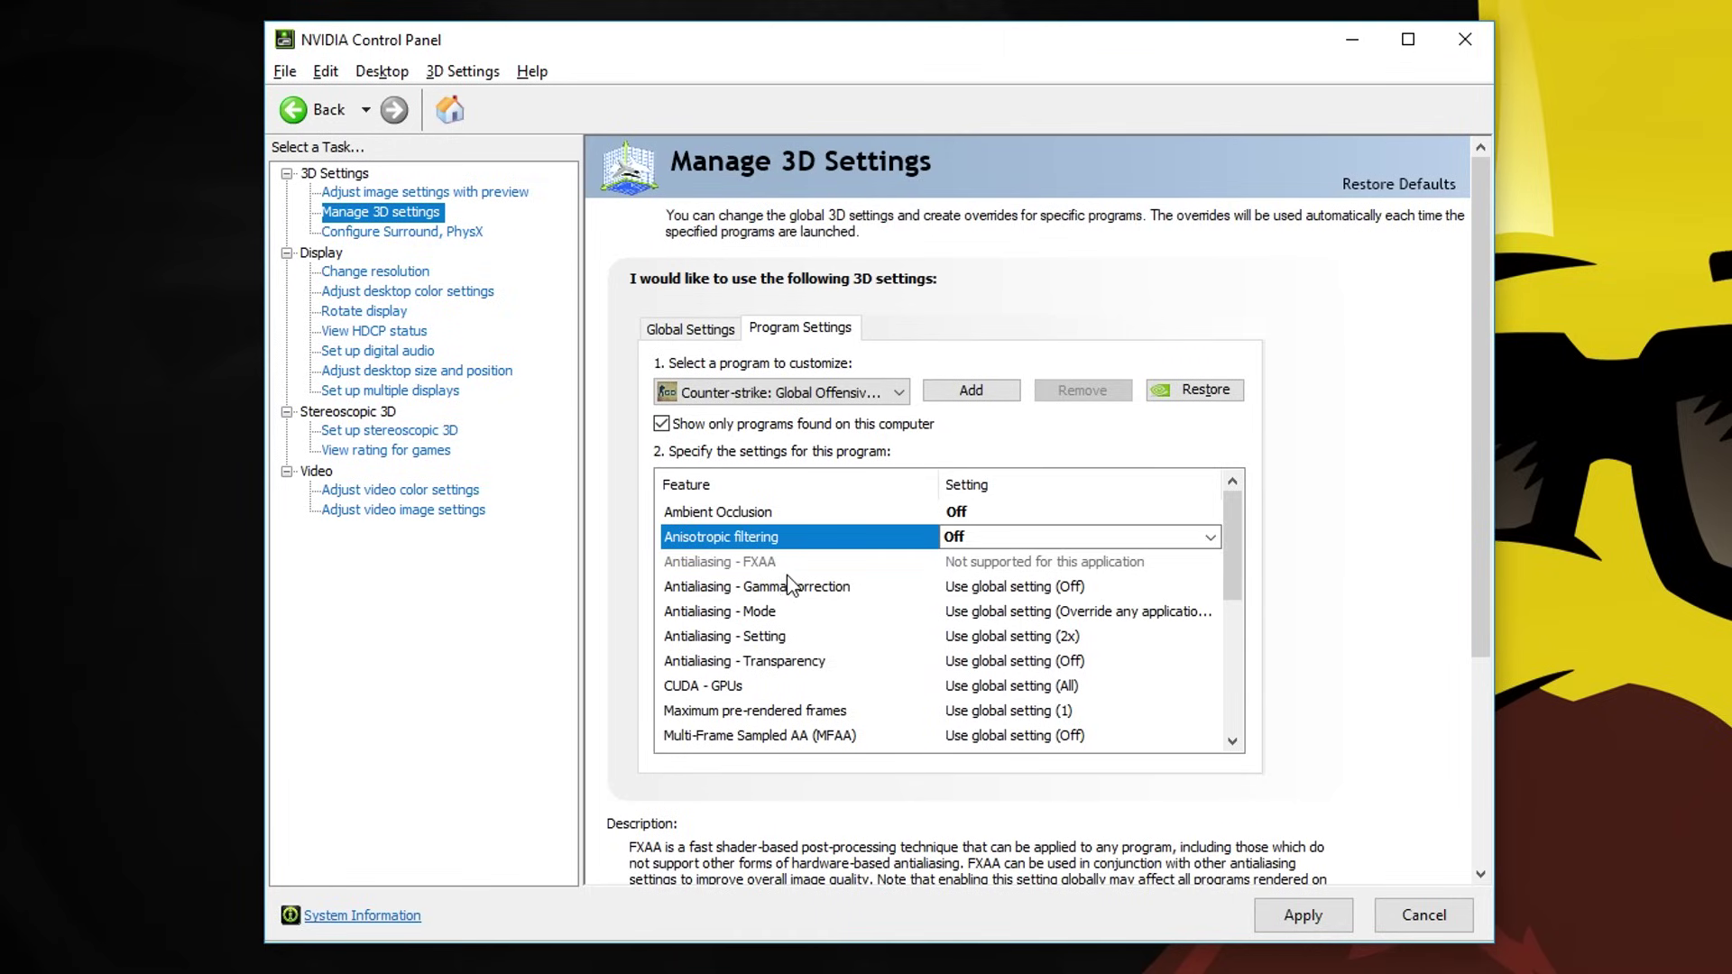
click(1001, 586)
click(1211, 587)
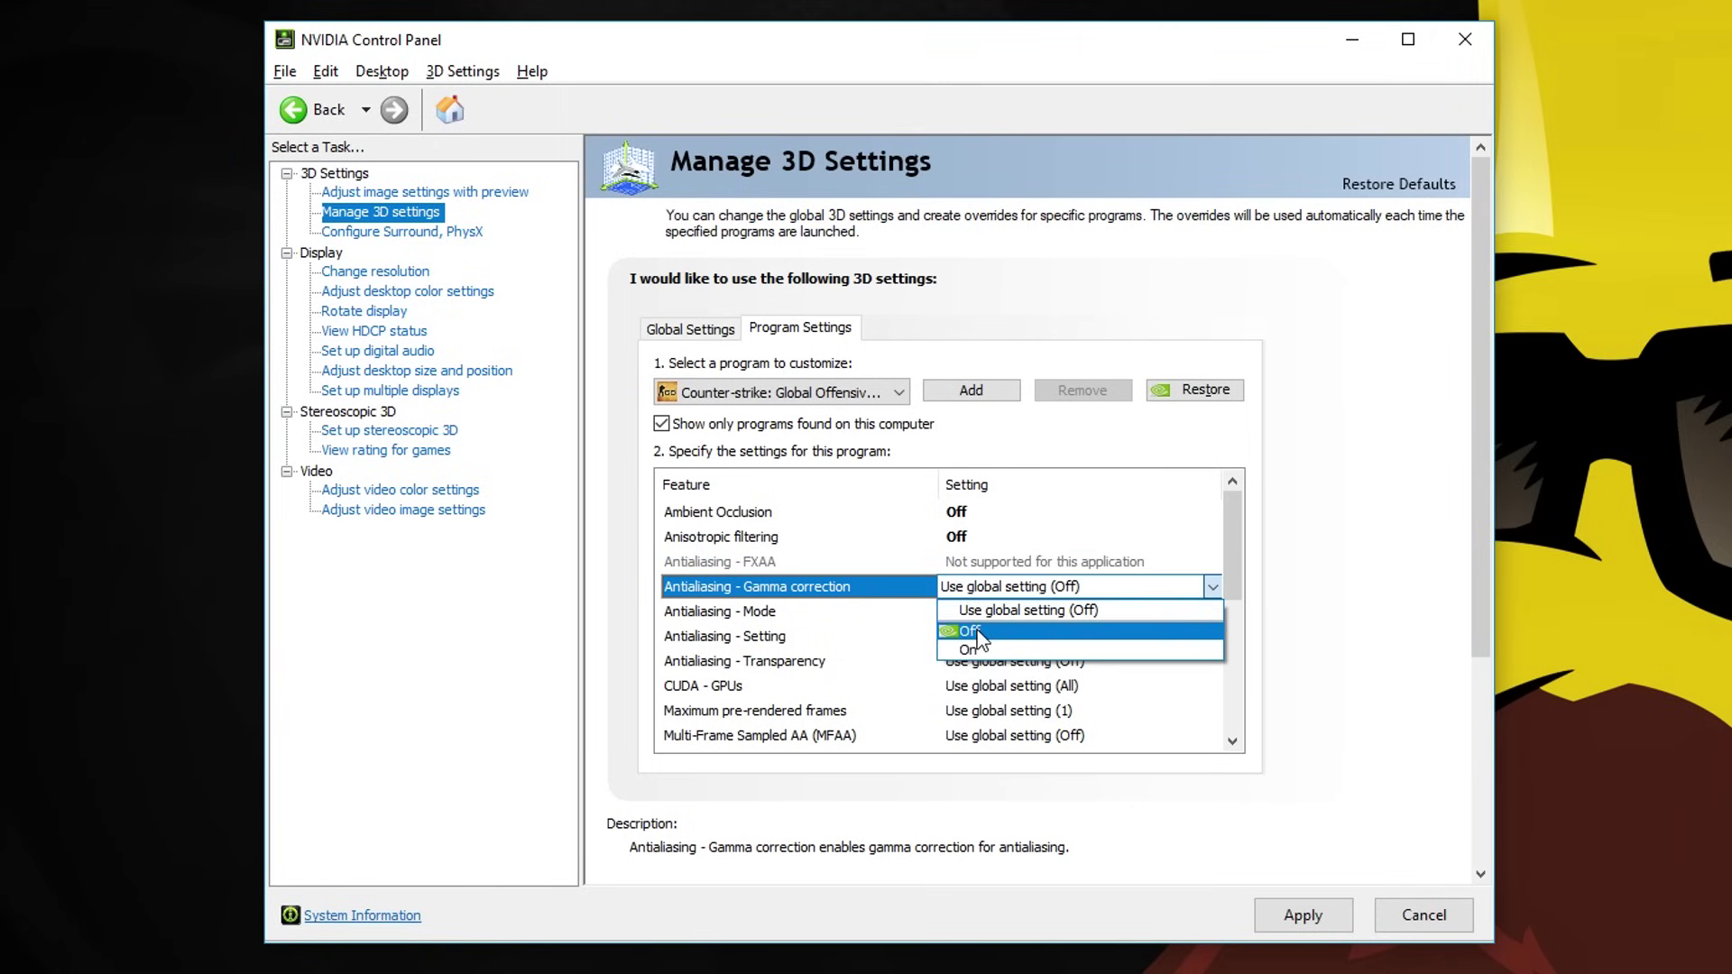
Set the antialiasing mode and a 2x antialiasing level, and turn transparency antialiasing off
click(980, 633)
click(1001, 611)
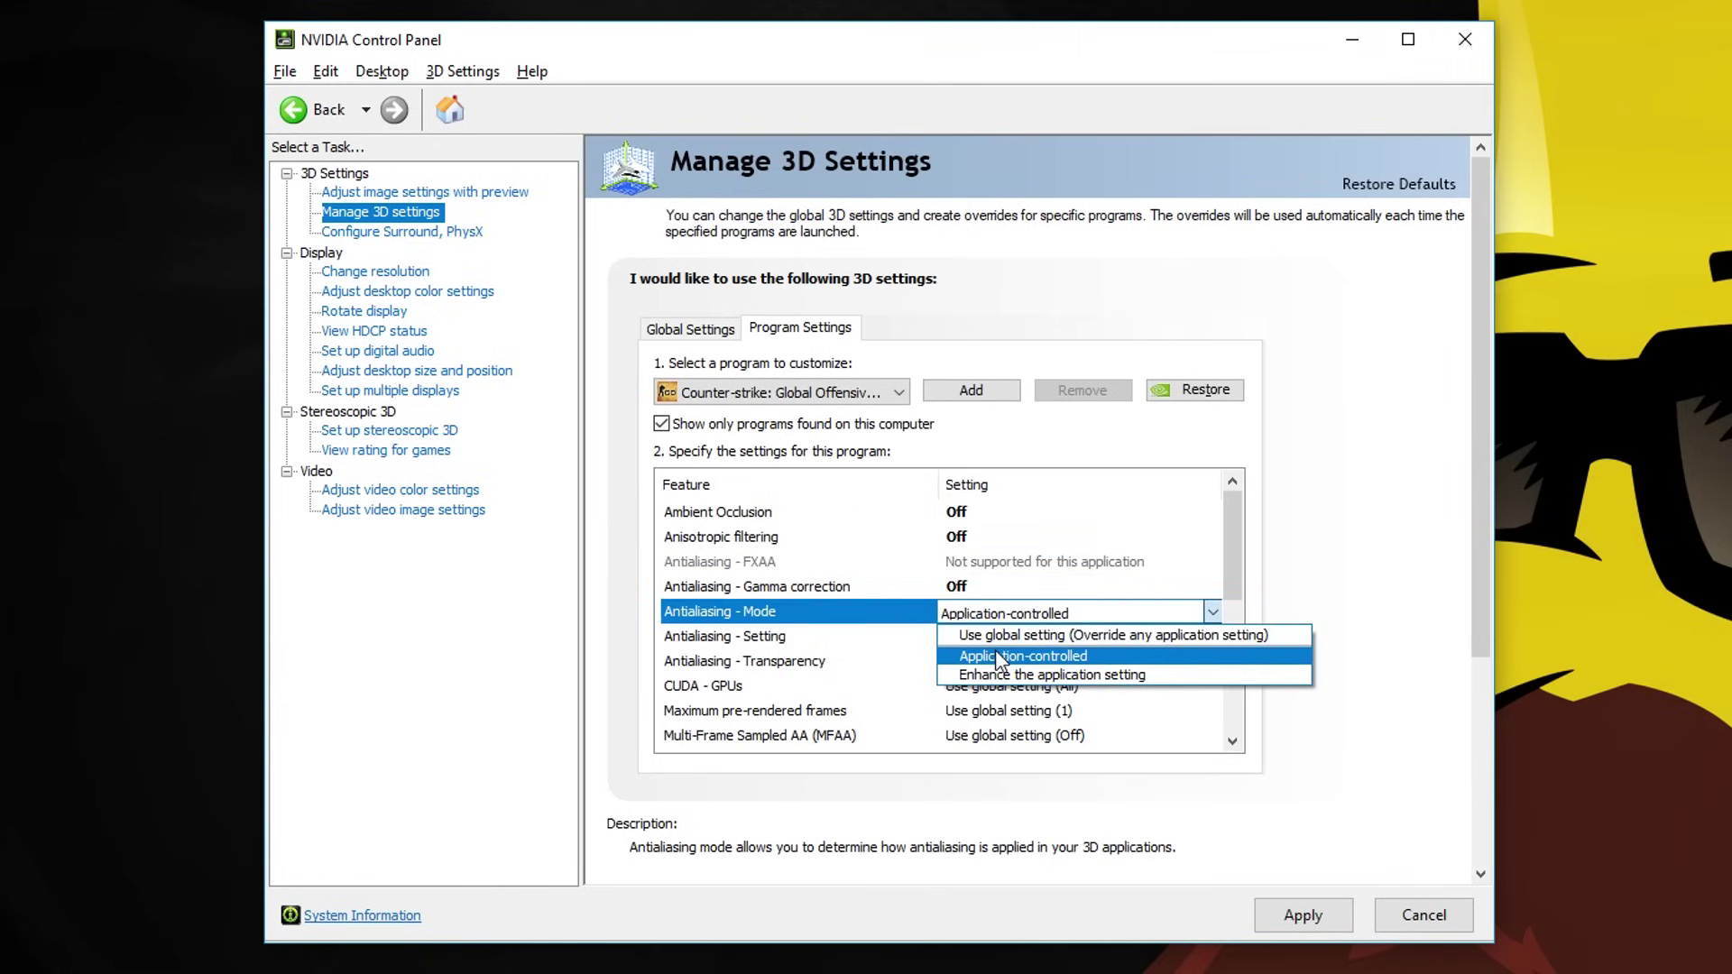
click(1022, 656)
click(759, 636)
click(1015, 637)
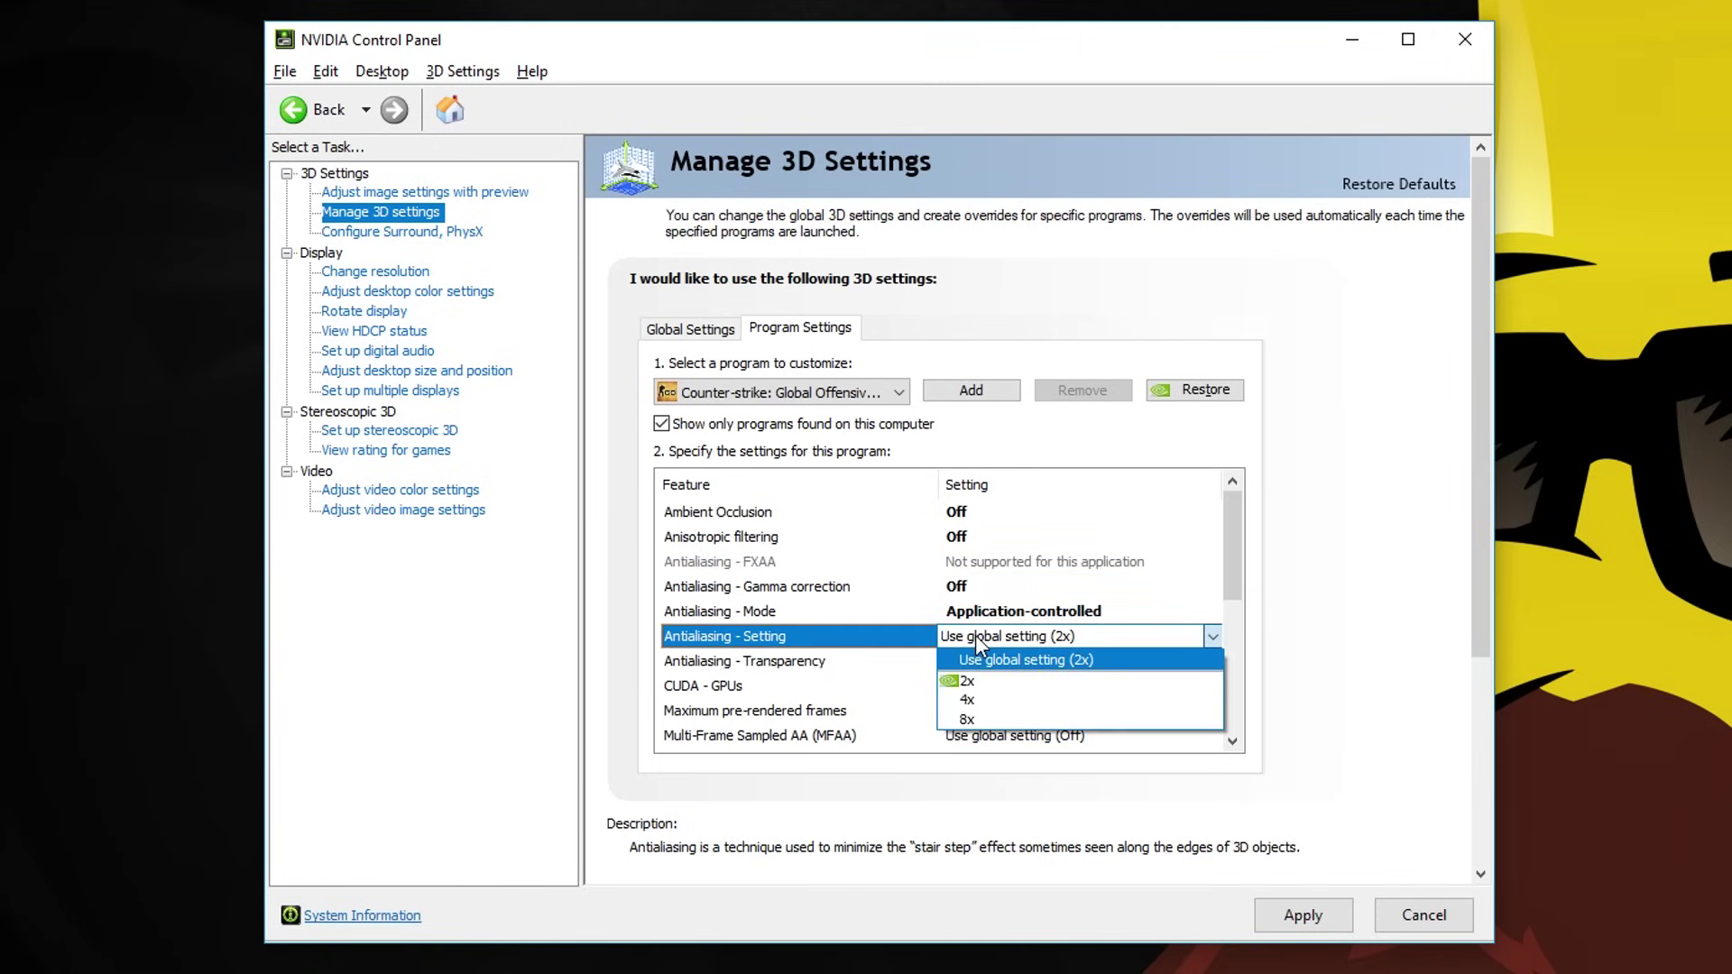
click(975, 680)
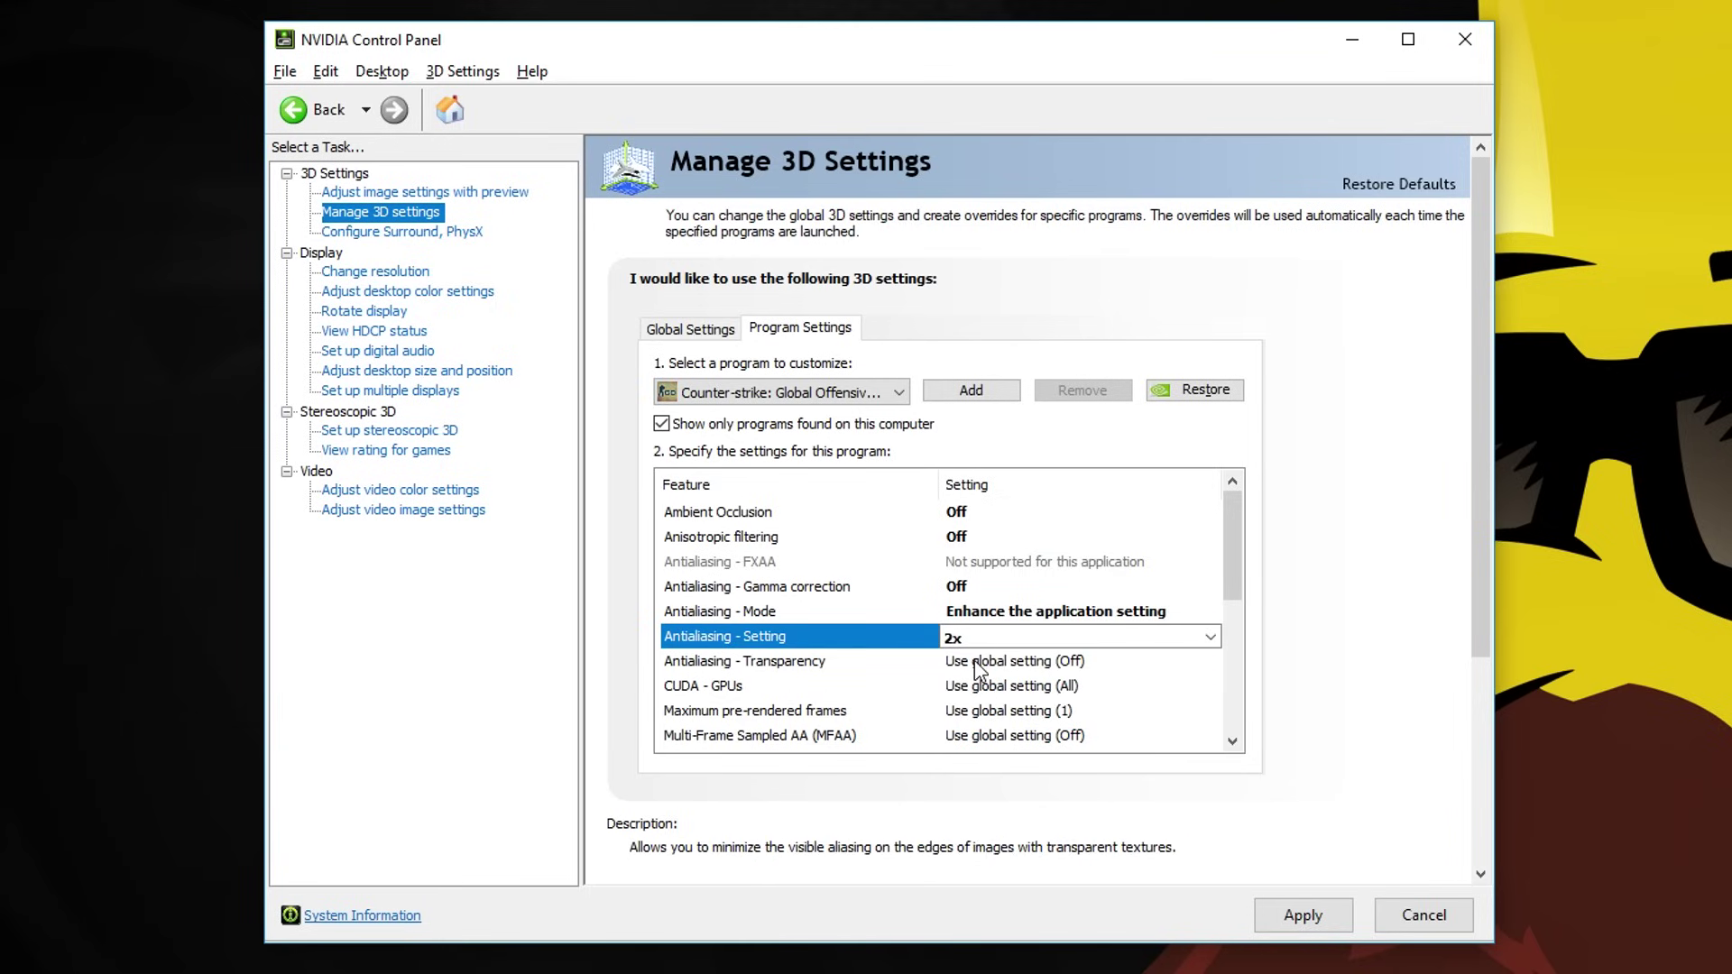
click(1015, 660)
click(978, 704)
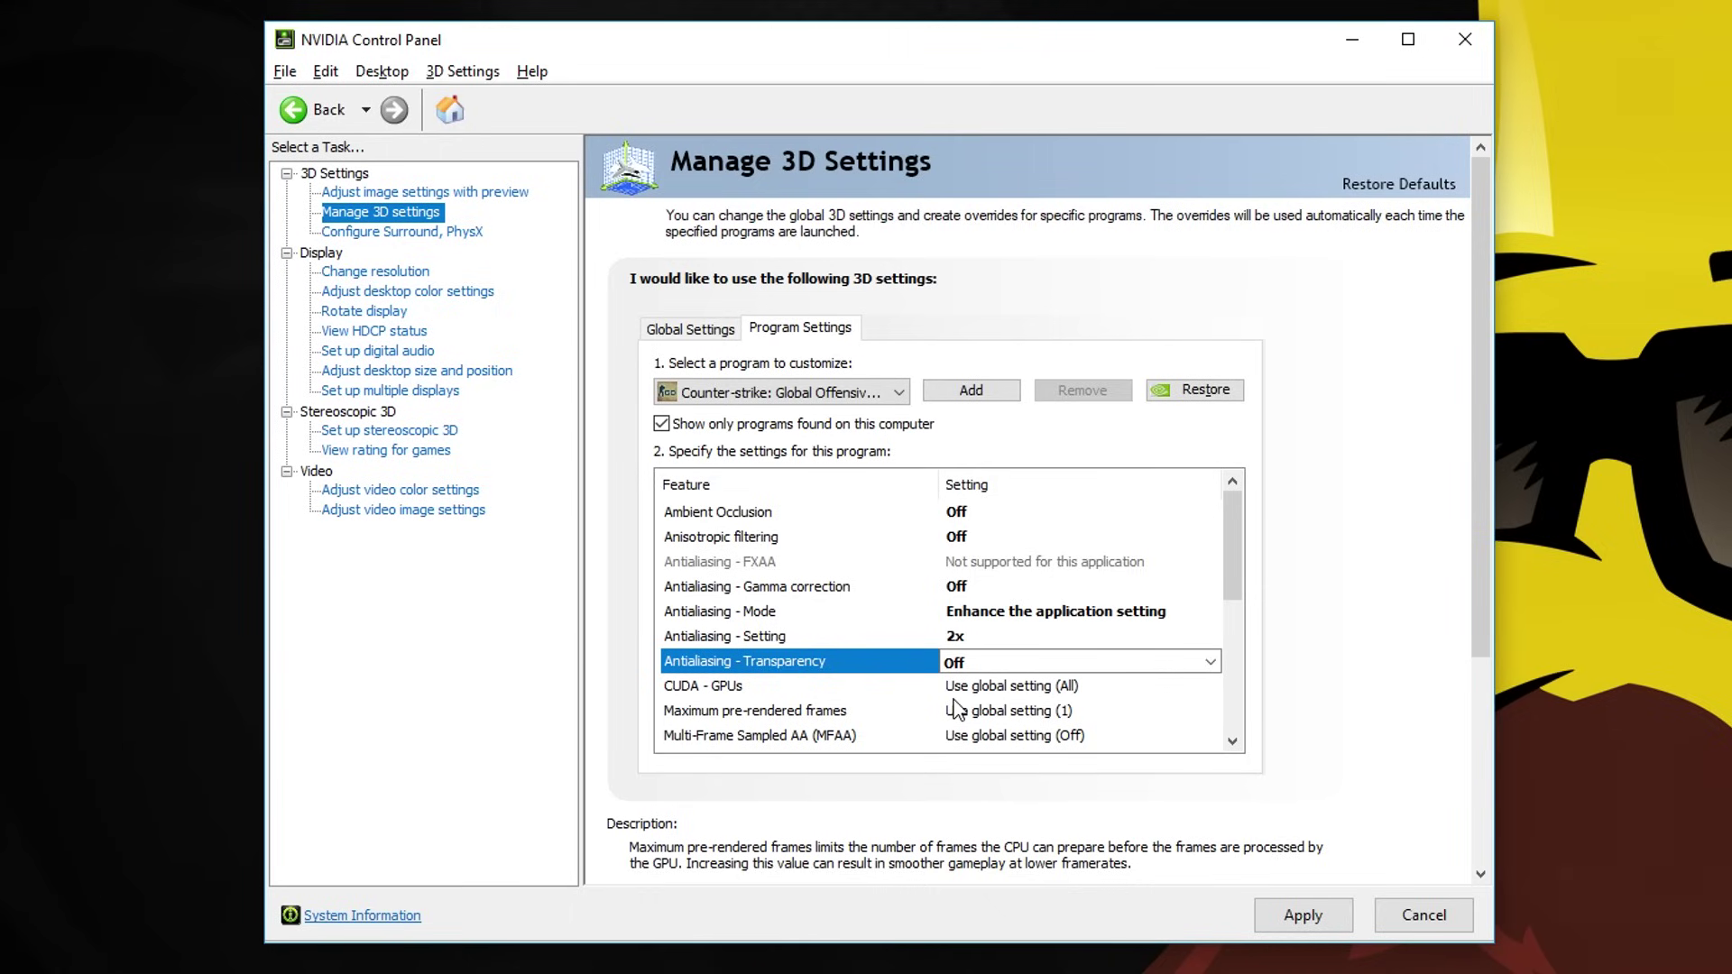
drag(1231, 563, 1231, 601)
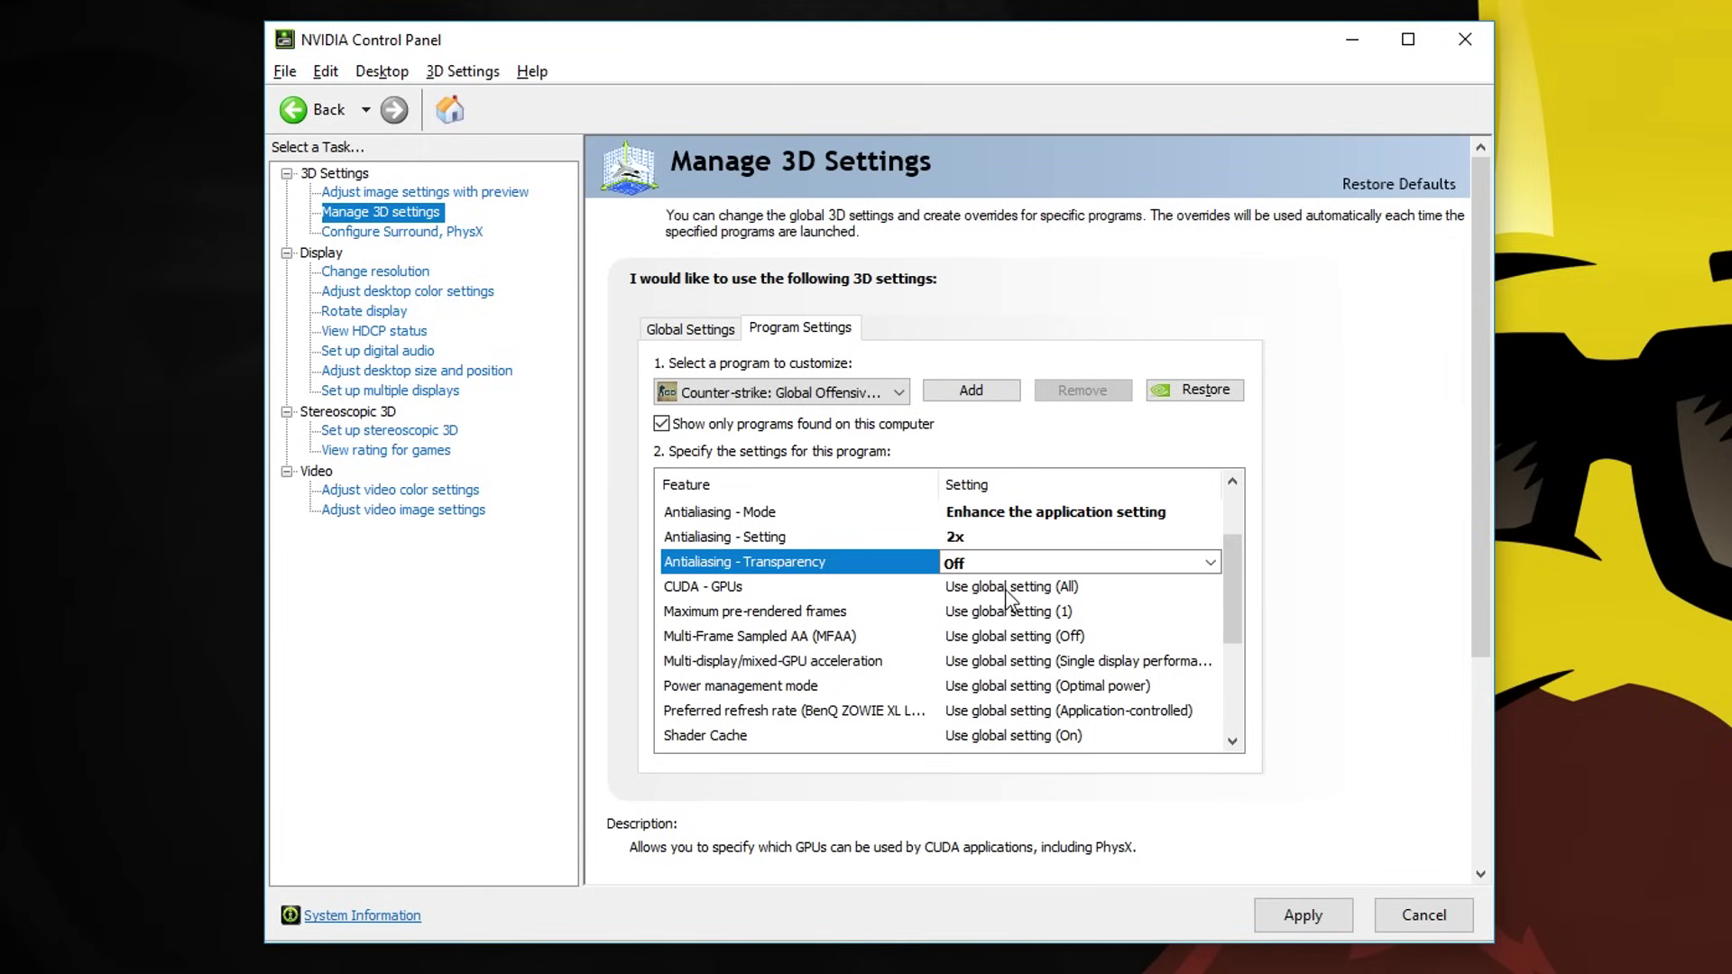
Restrict CUDA - GPUs to the GeForce GTX 1080
click(1008, 587)
click(1213, 587)
click(1009, 668)
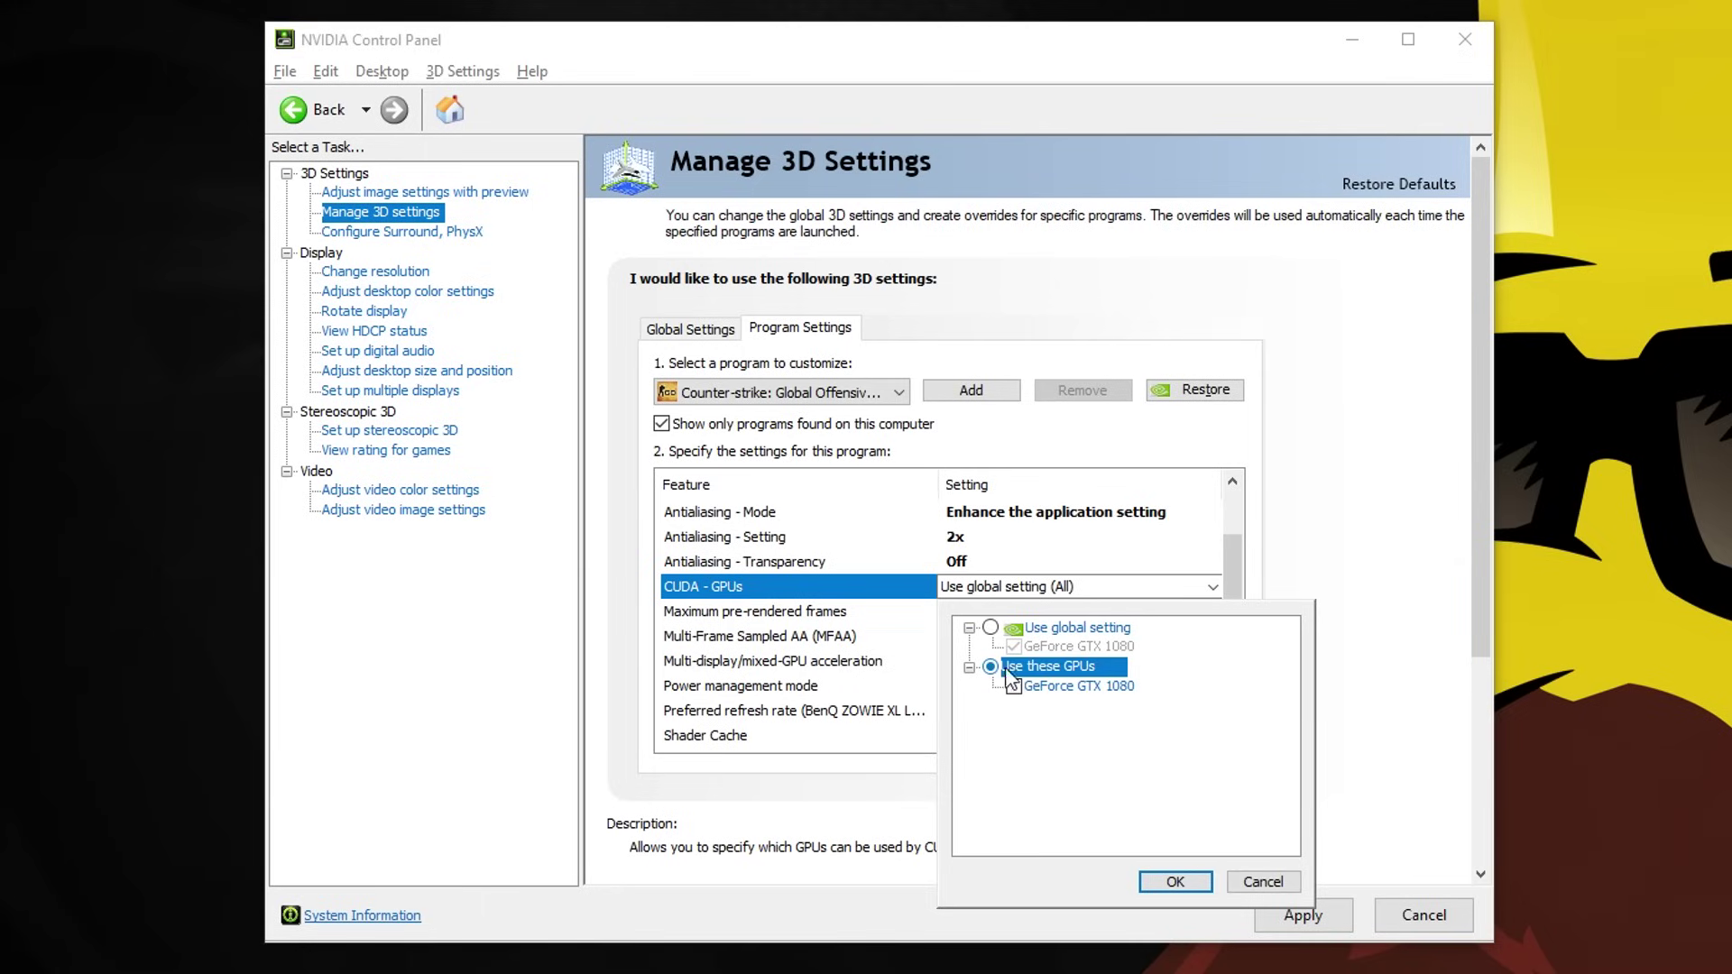
click(1016, 687)
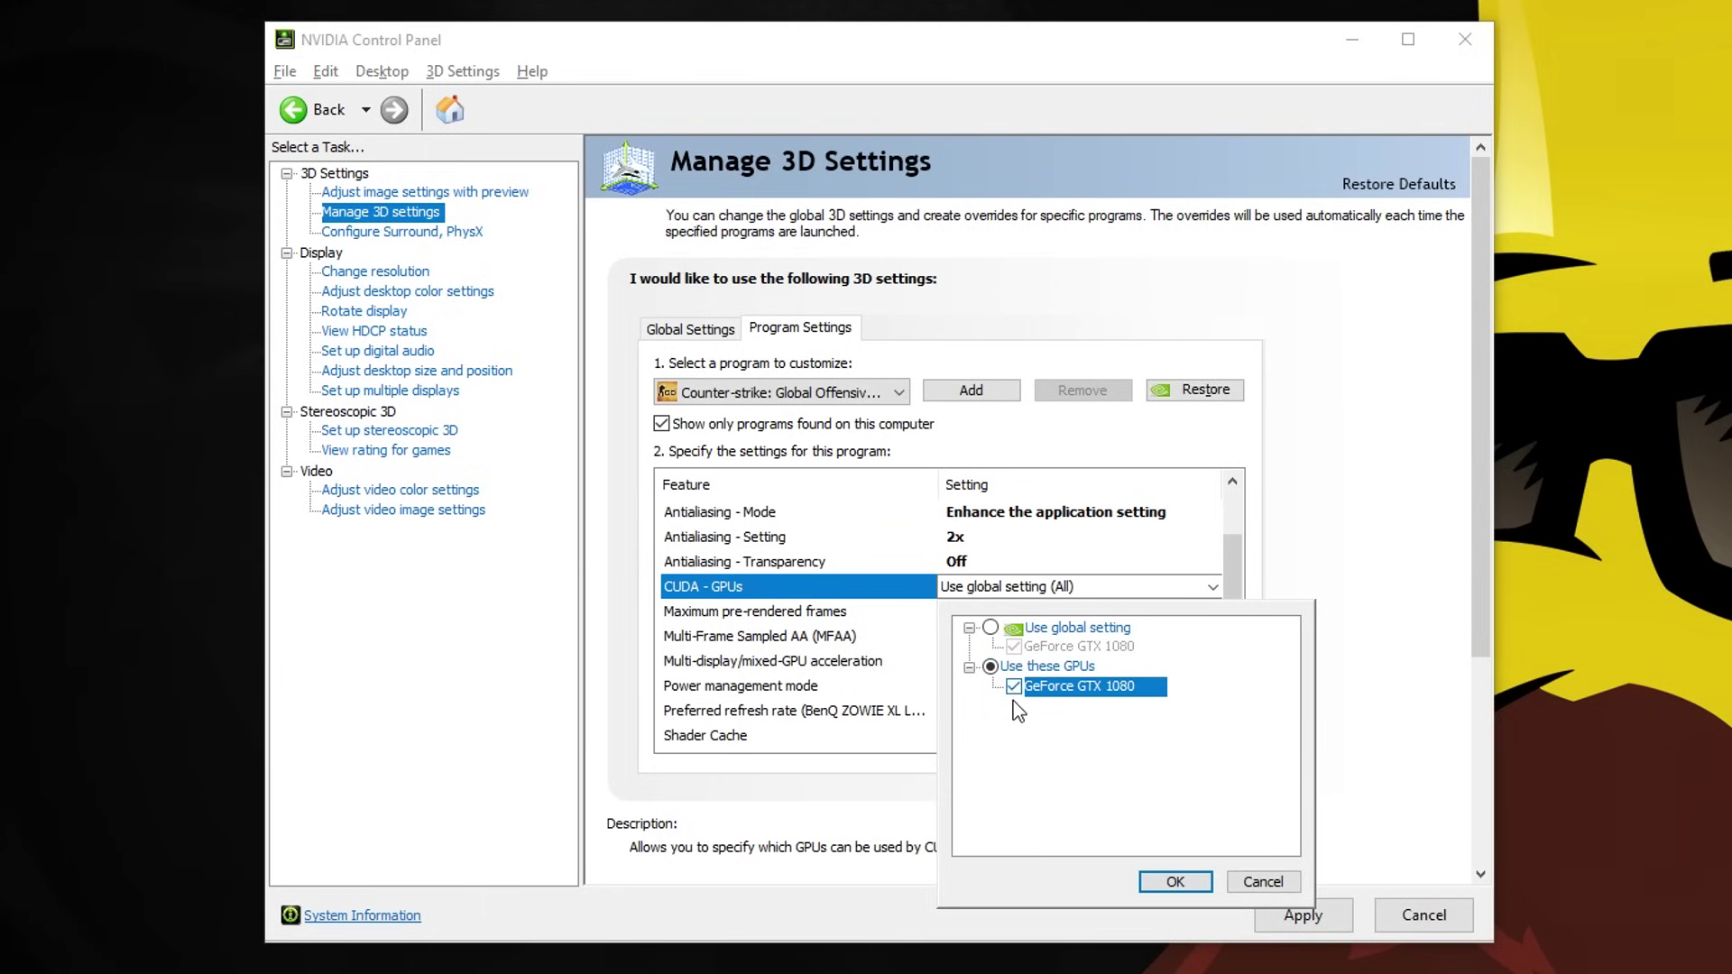
click(1175, 881)
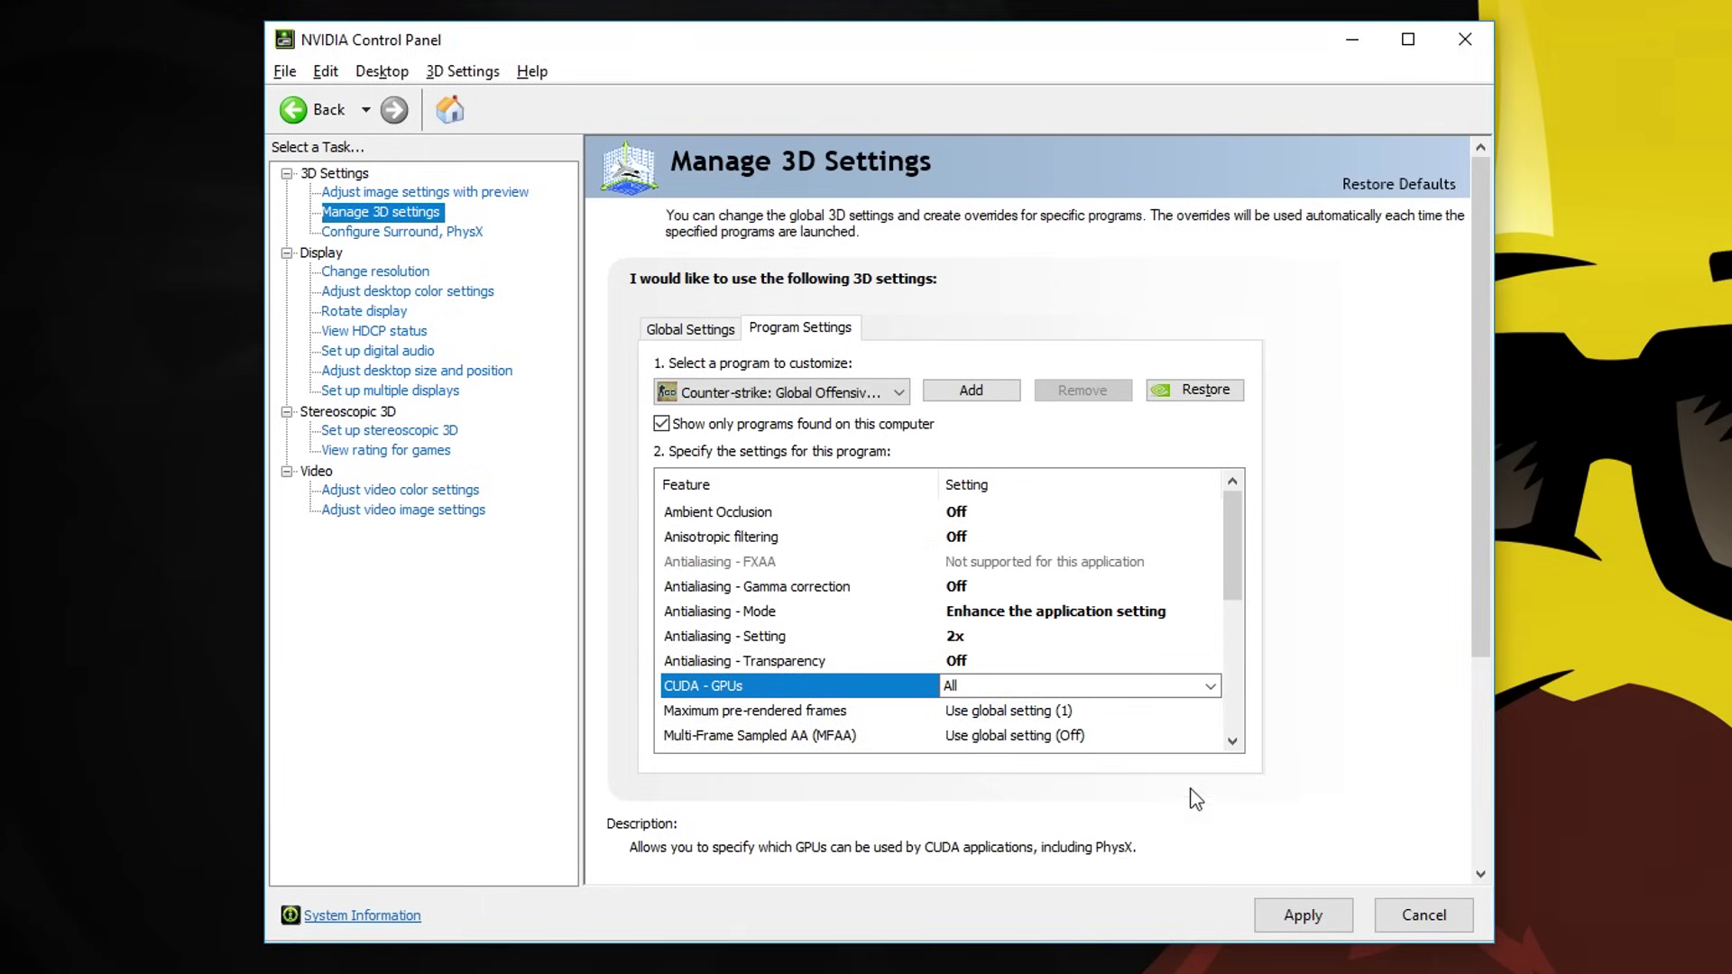
drag(1231, 593, 1227, 640)
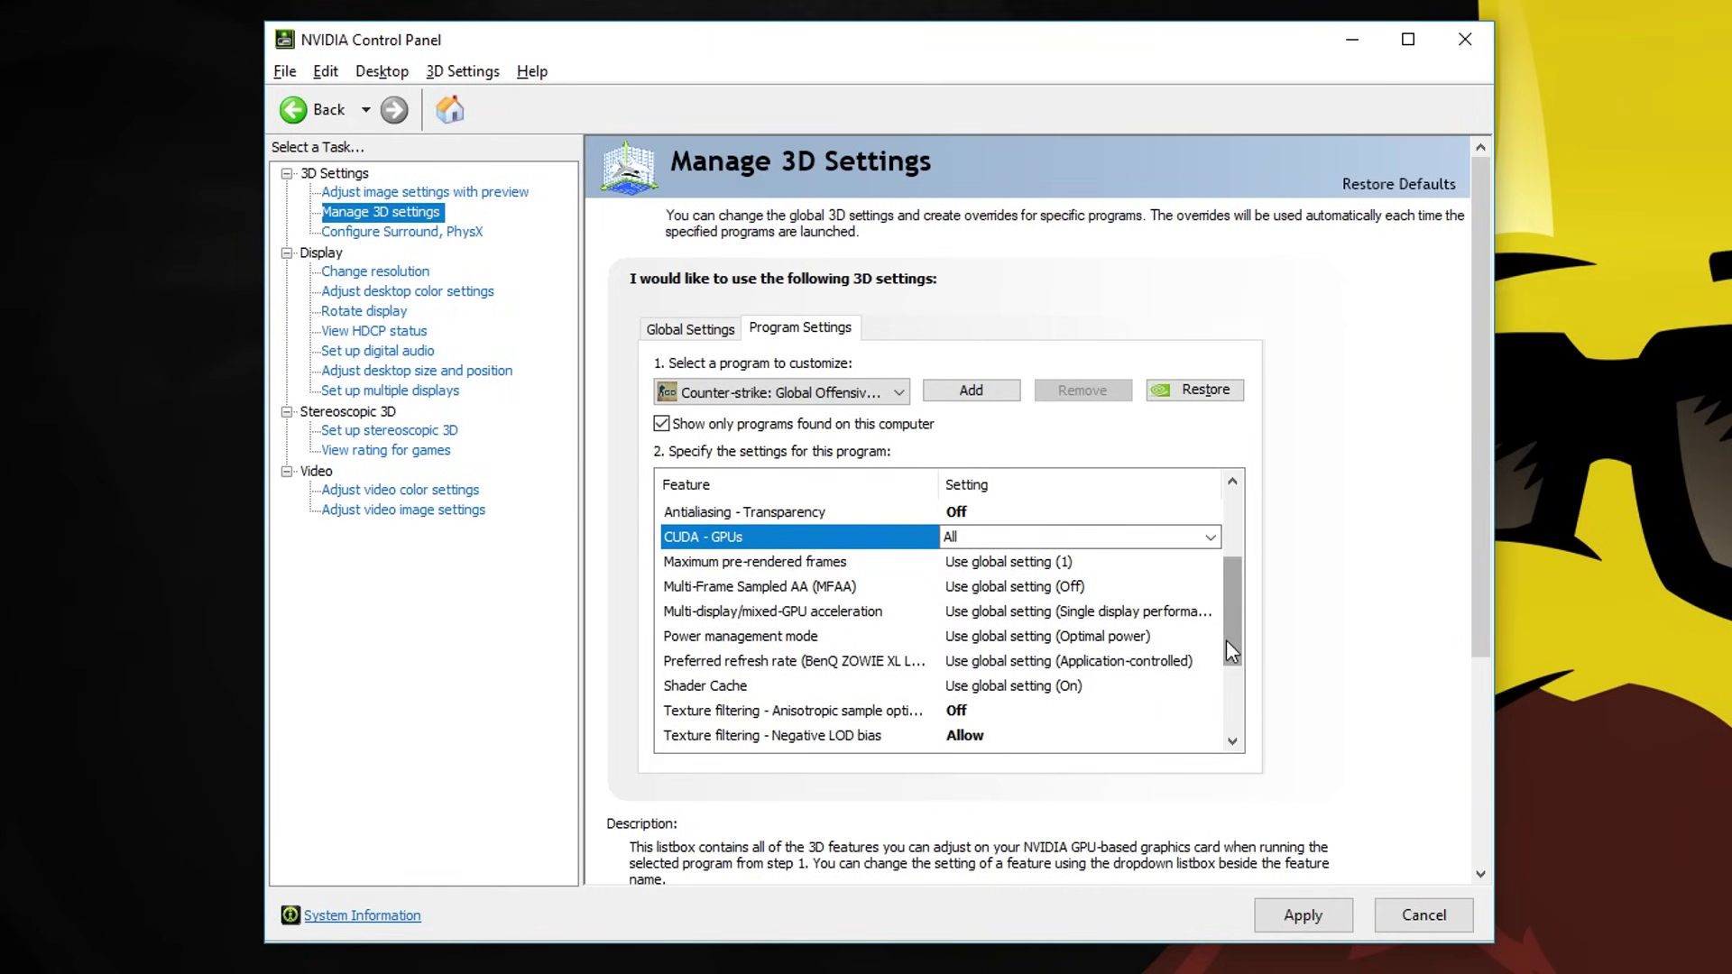
Set maximum pre-rendered frames to 1 and turn Multi-Frame Sampled AA off
click(813, 562)
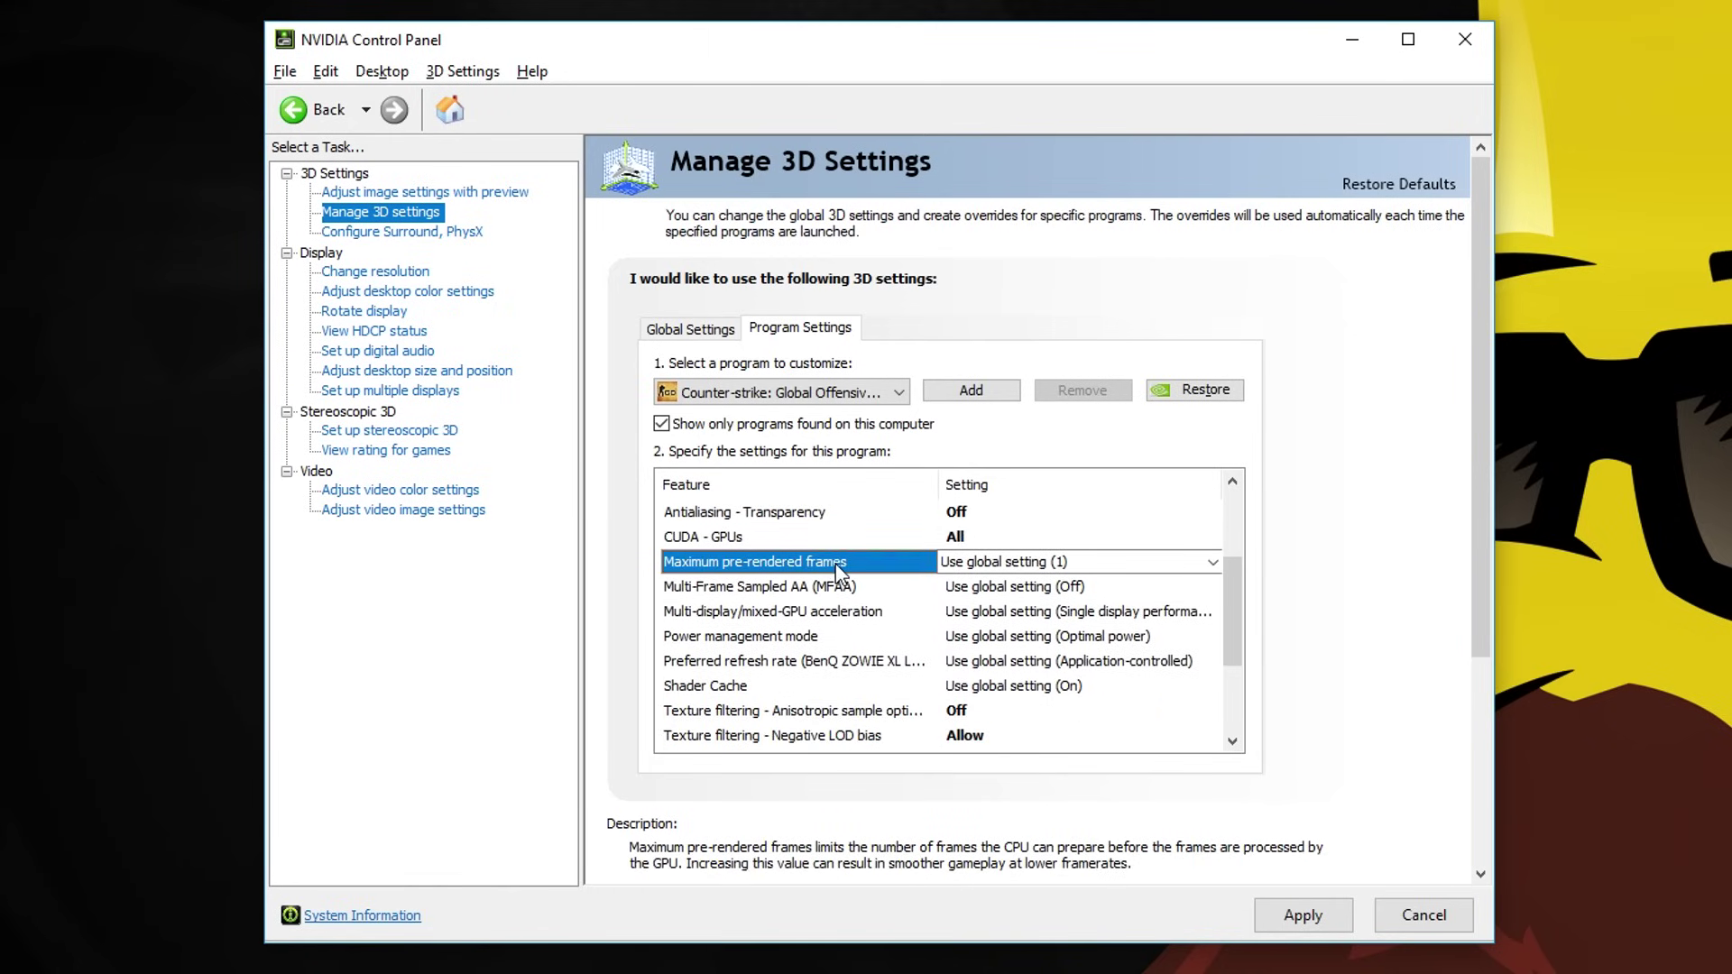
click(1000, 563)
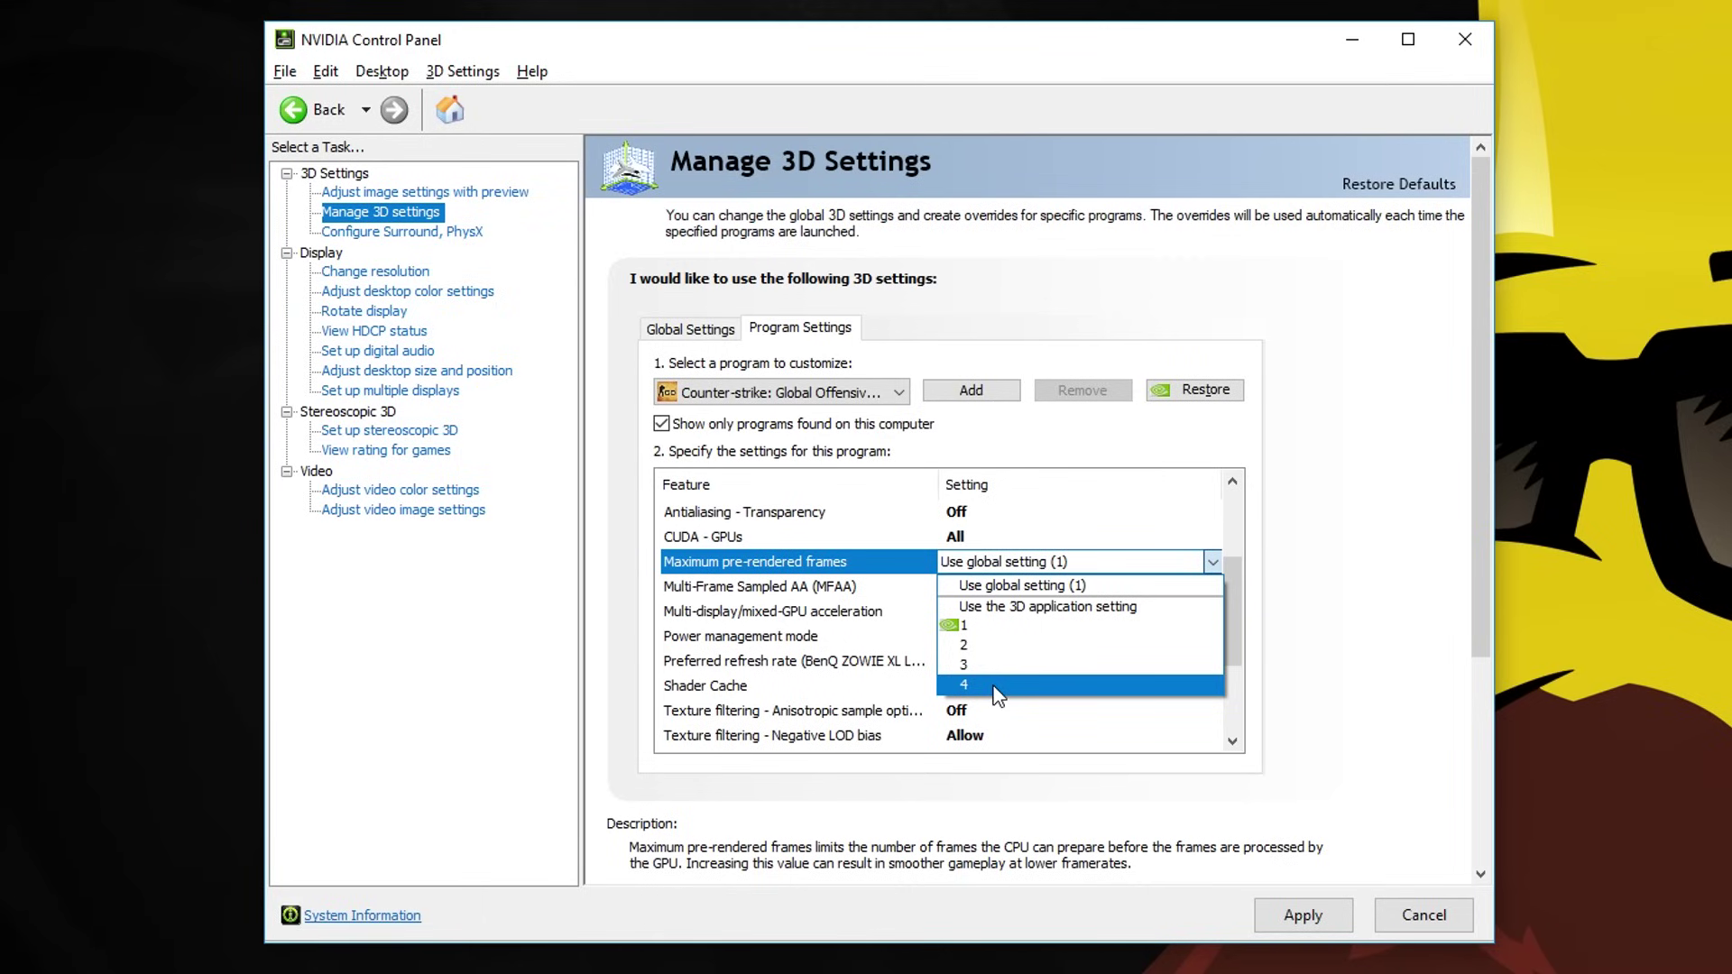
click(996, 628)
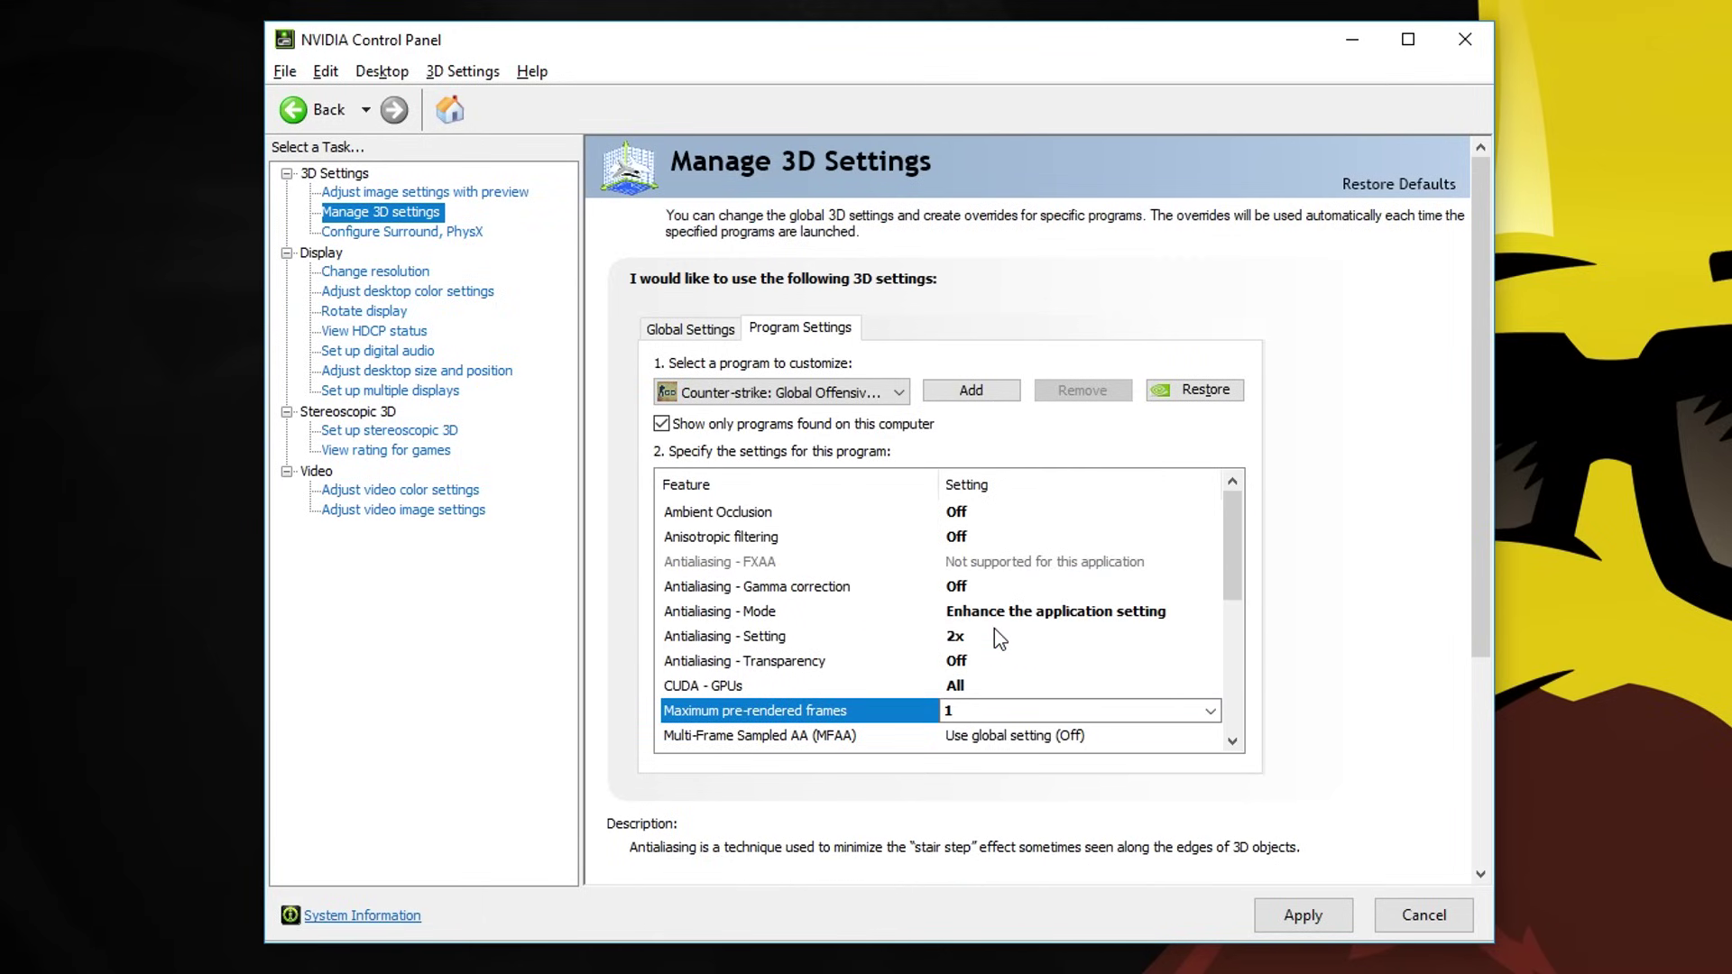
mouse_move(1233, 633)
mouse_down()
mouse_move(1243, 610)
mouse_move(1242, 657)
mouse_up()
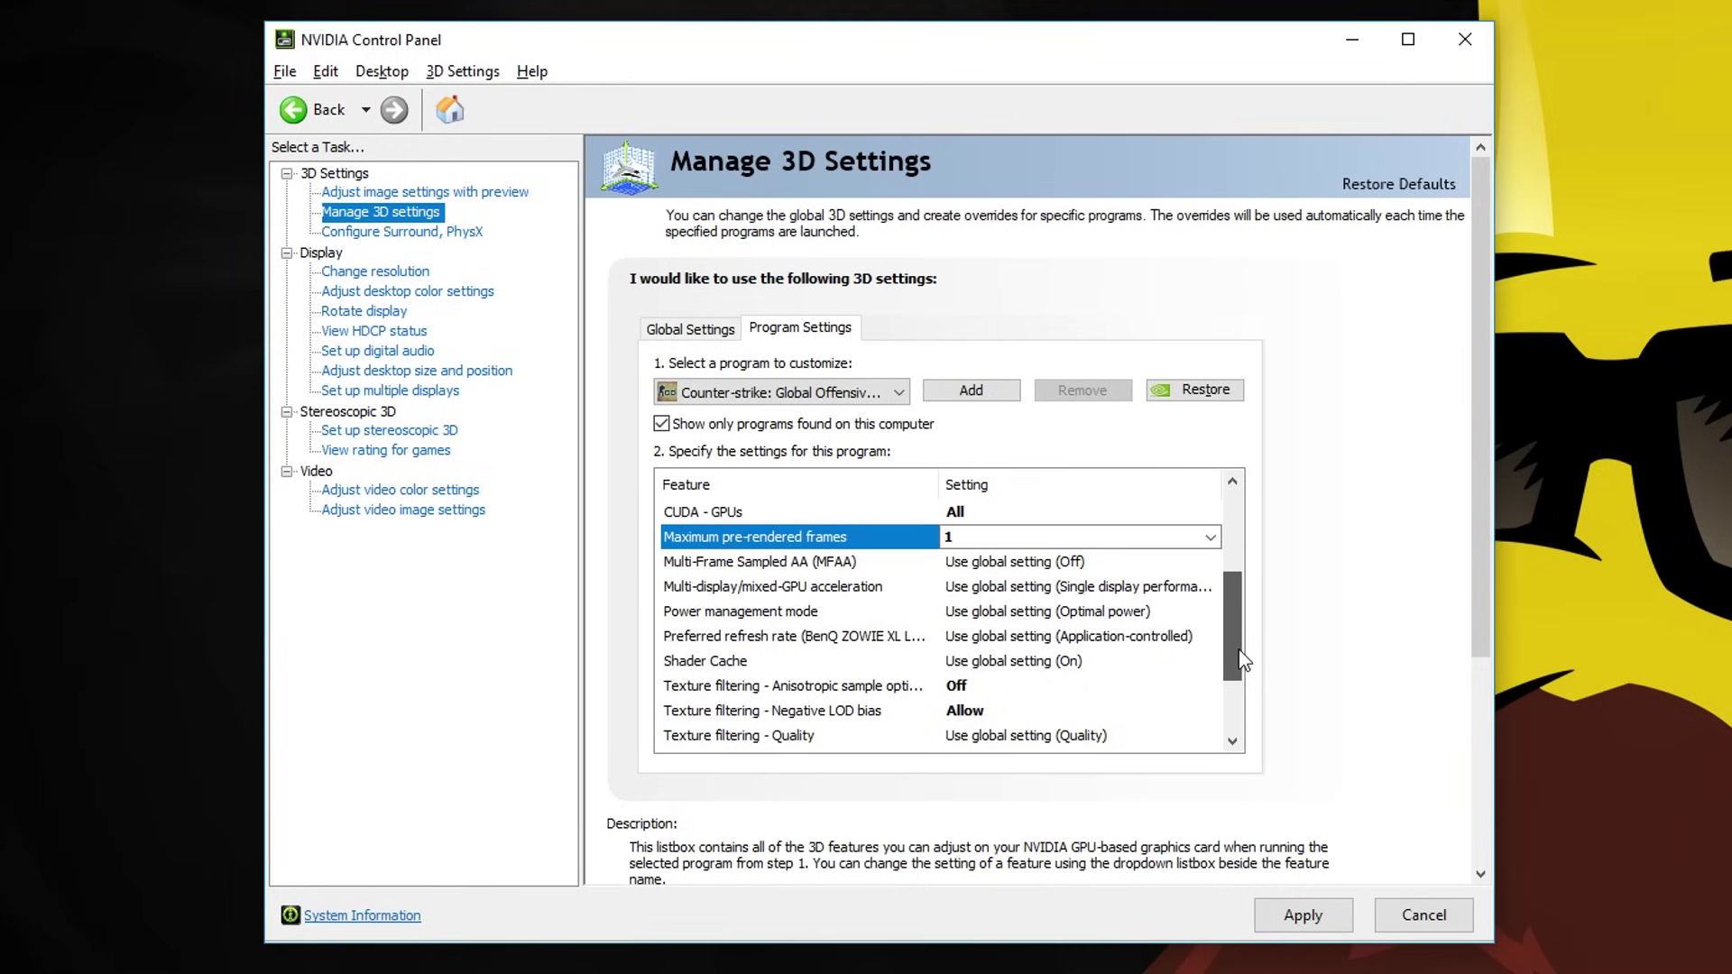
click(813, 562)
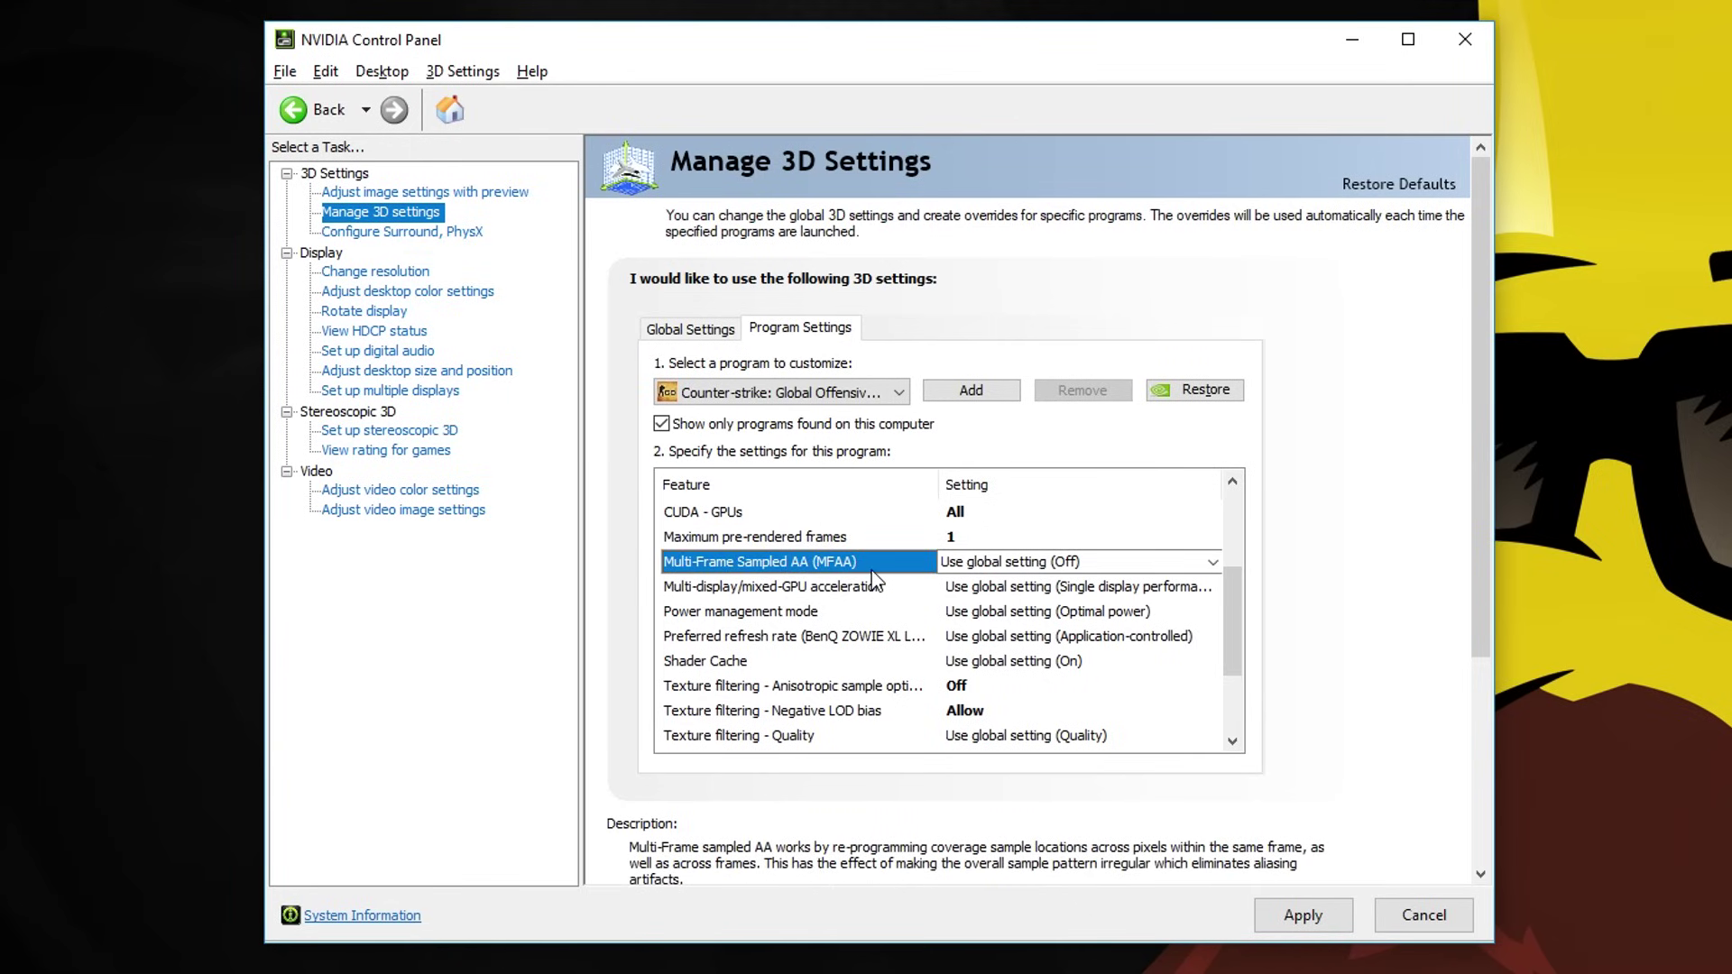
click(1024, 561)
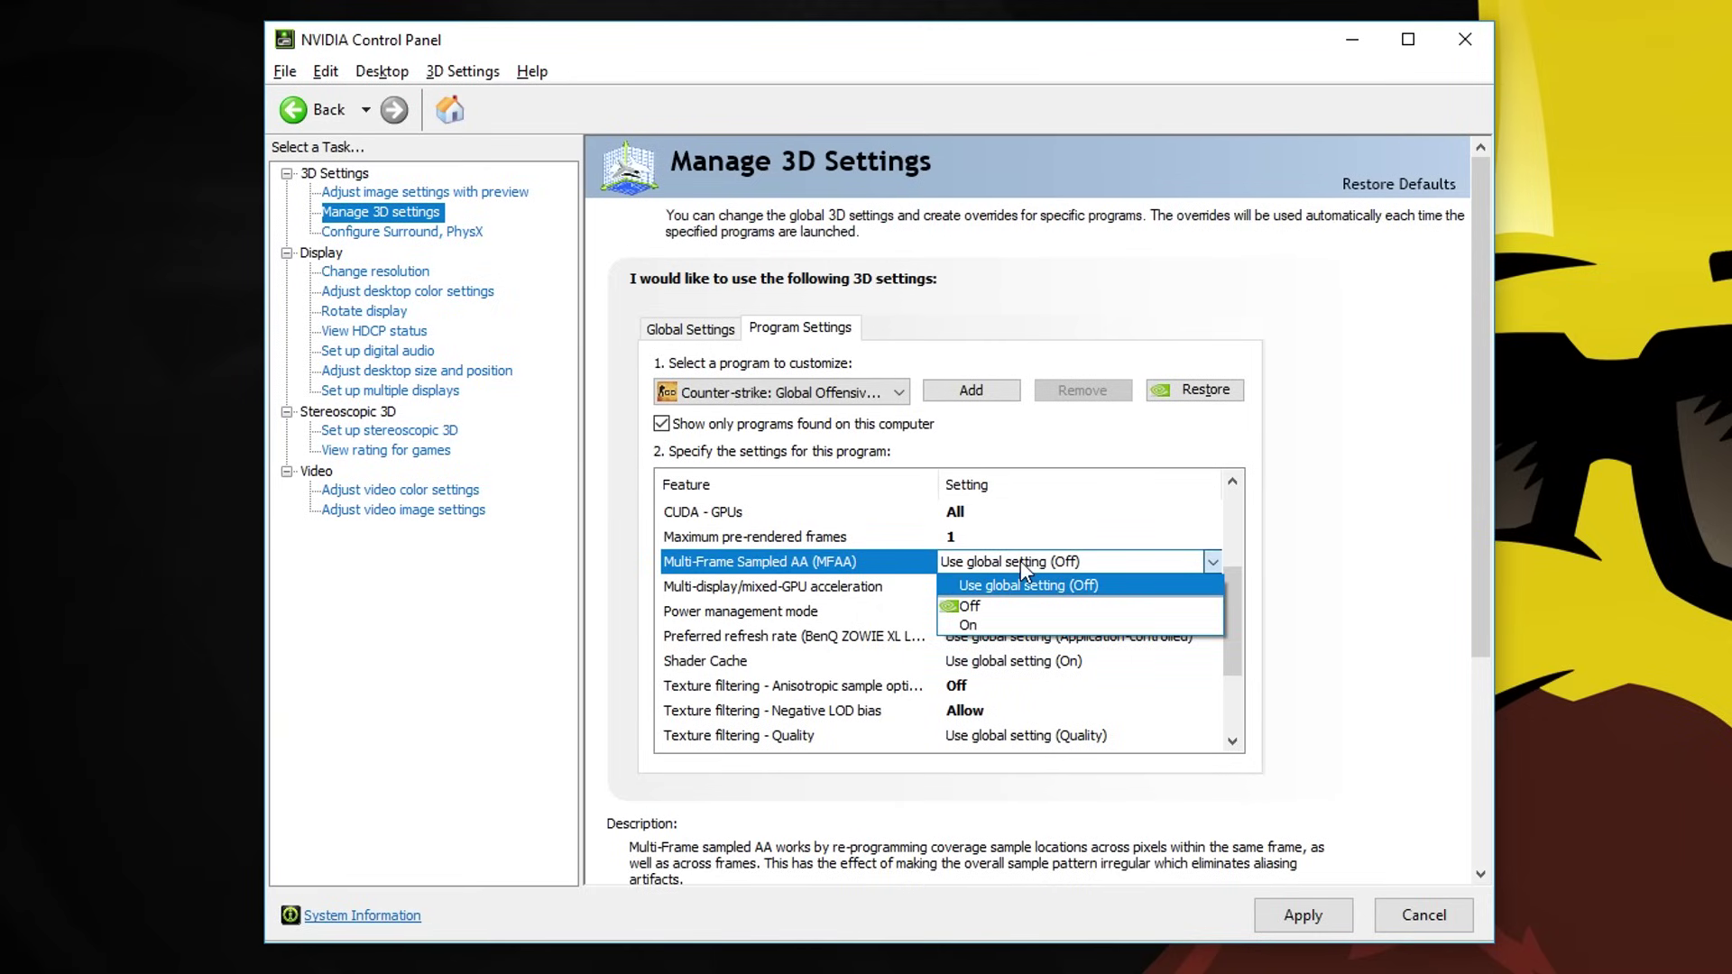
click(968, 604)
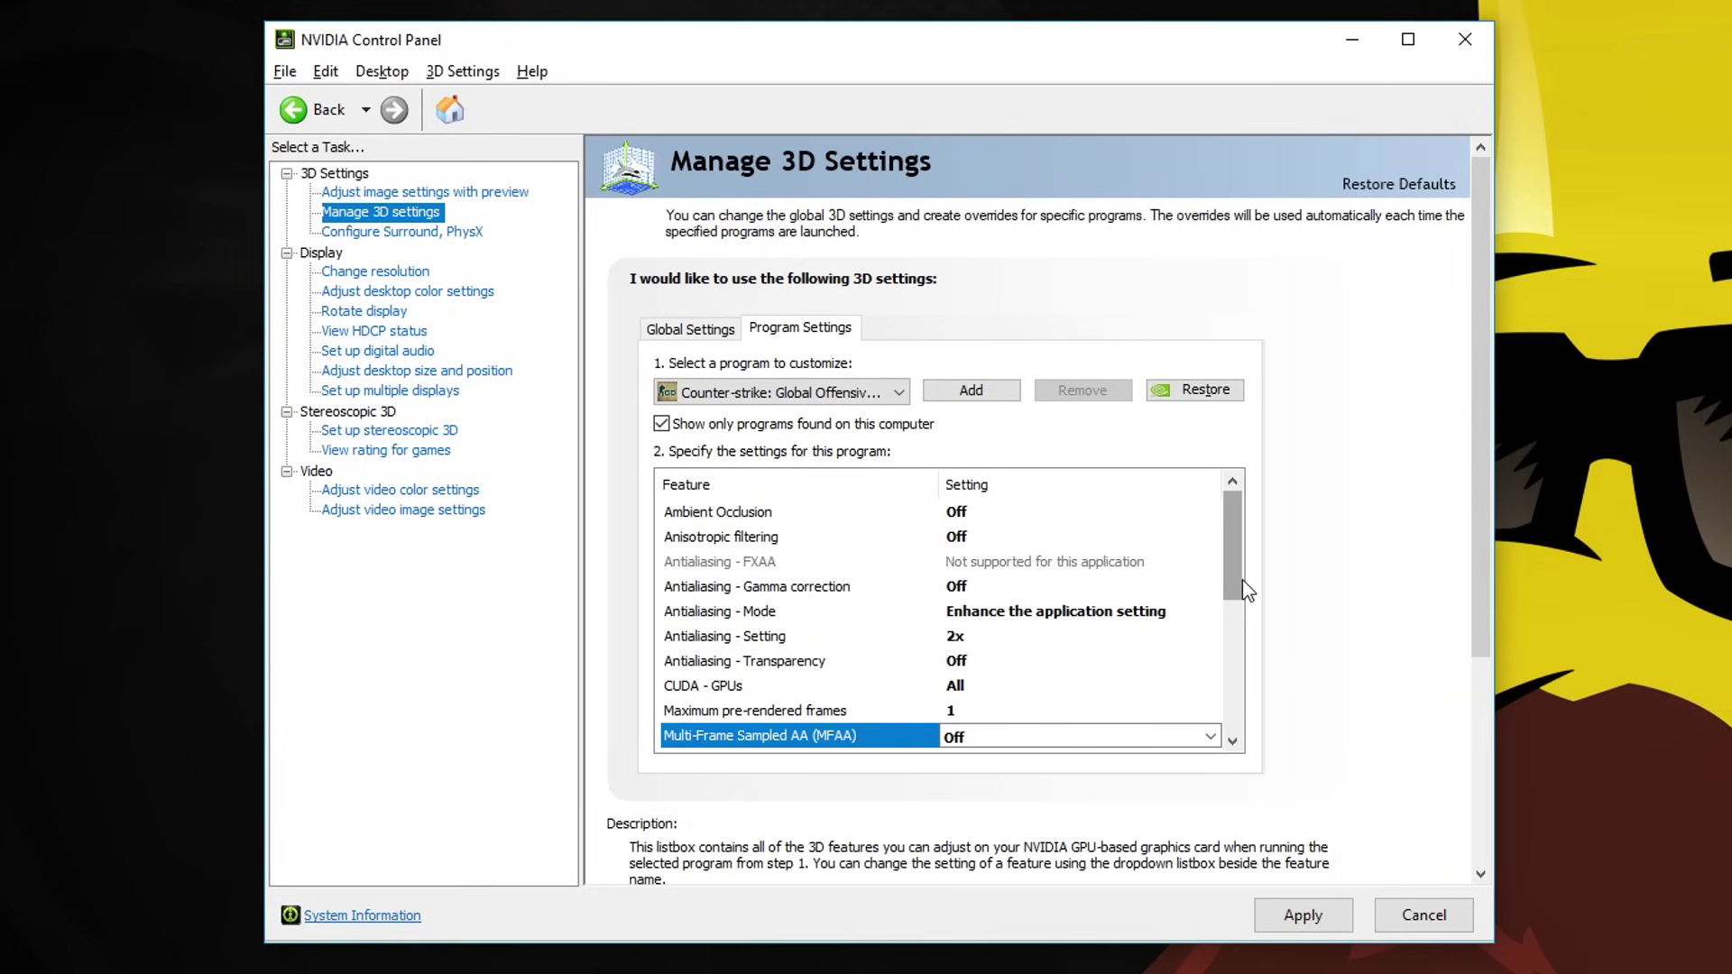
drag(1245, 589, 1245, 678)
click(820, 521)
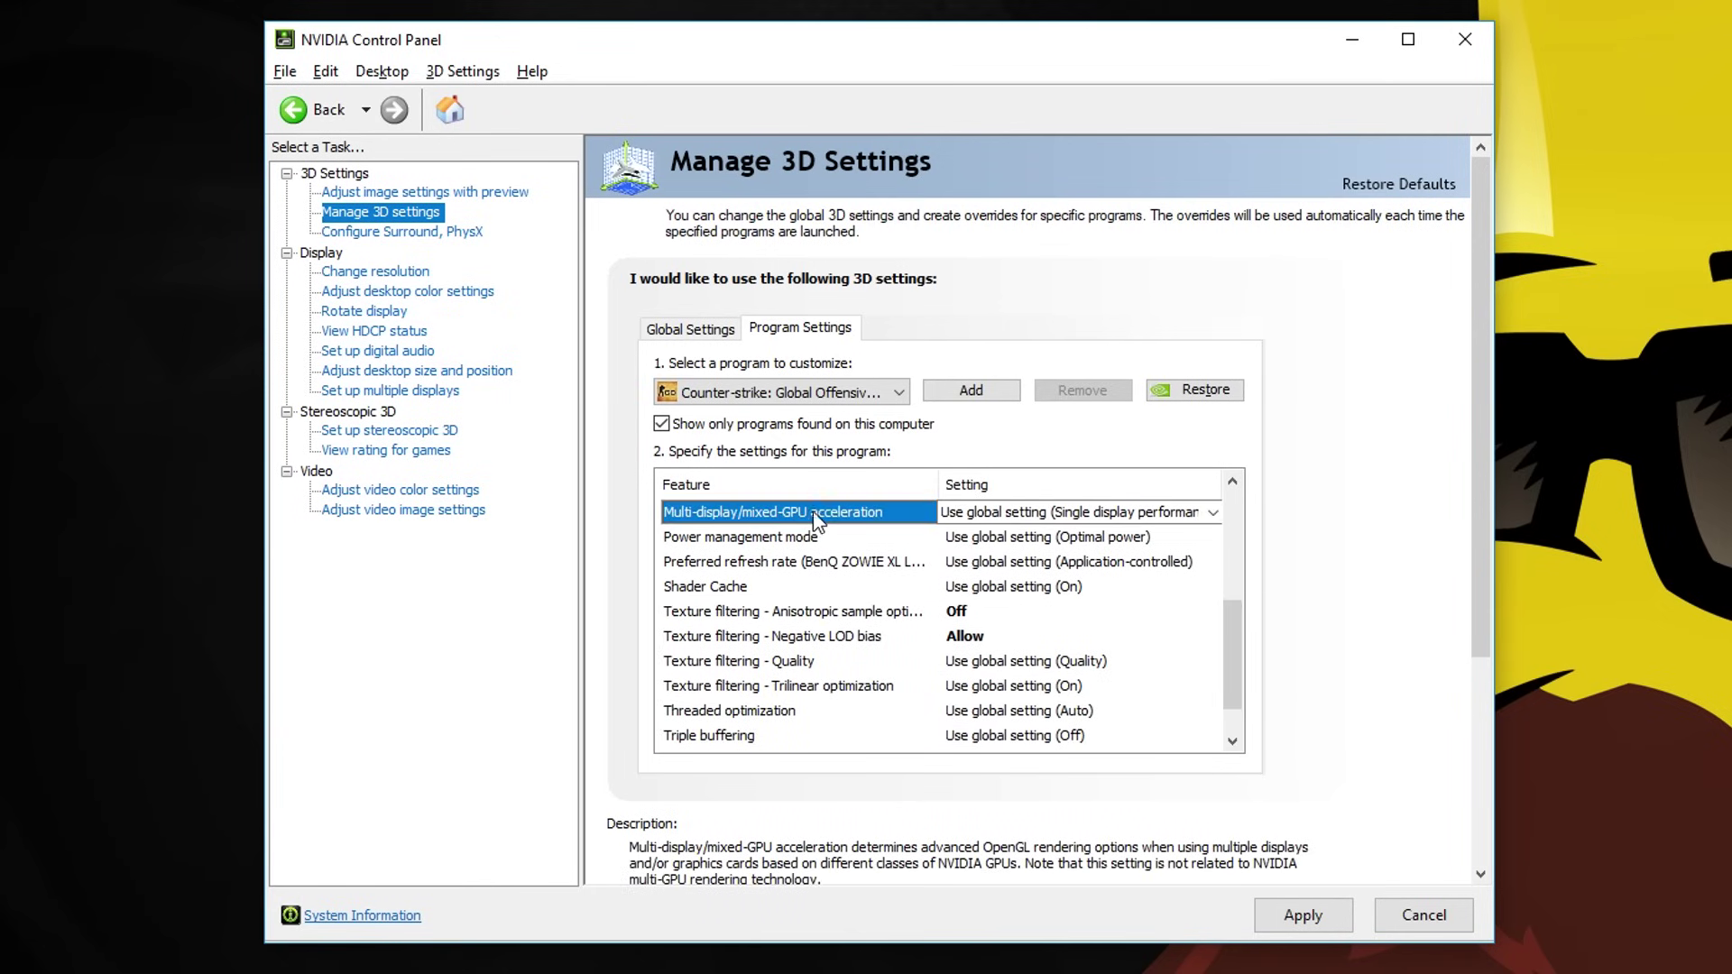
Choose single display performance mode, prefer maximum performance power, and highest available refresh rate
click(993, 514)
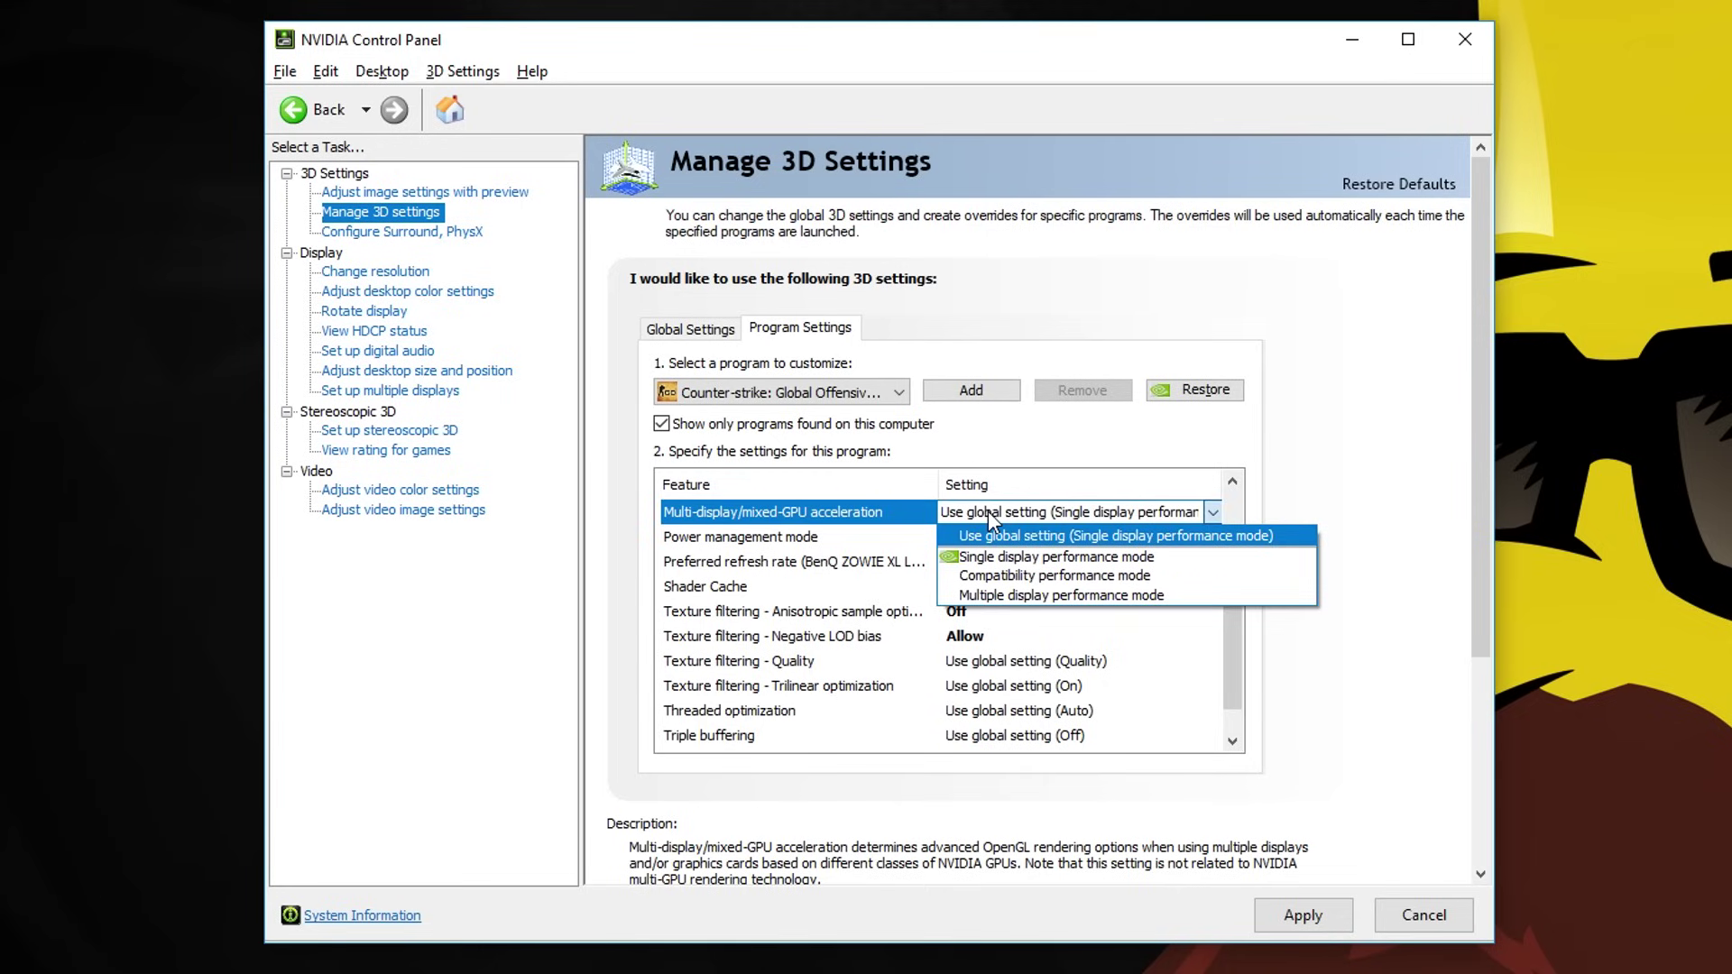
click(1029, 556)
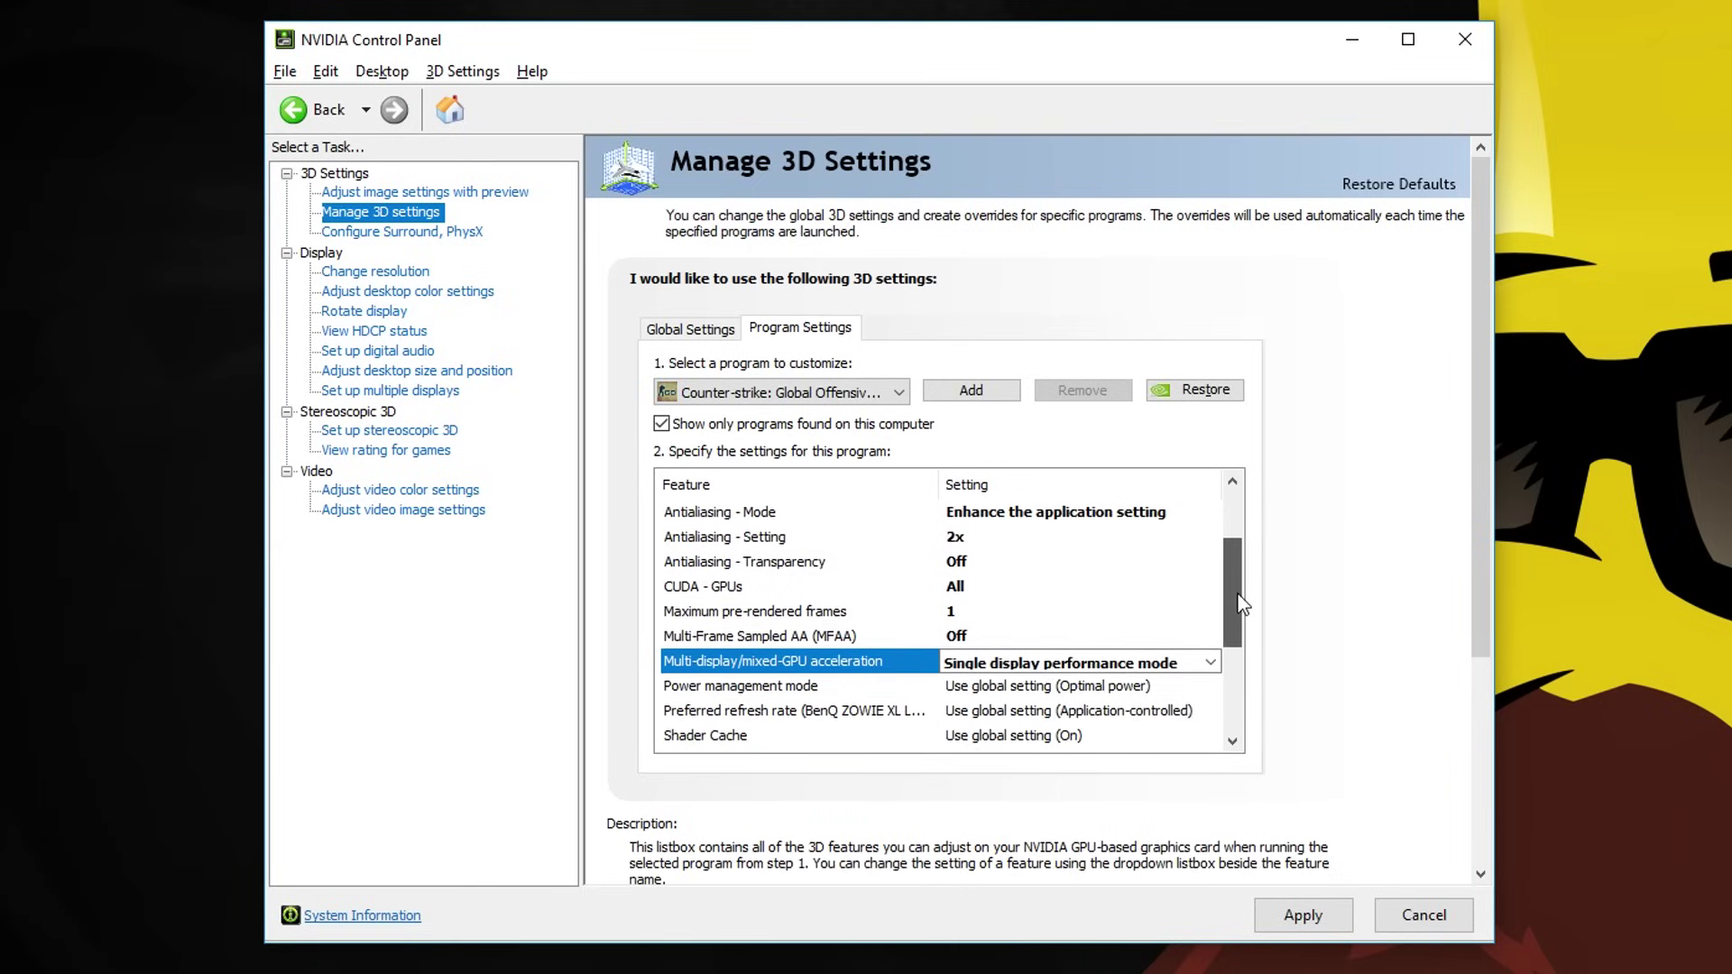
drag(1236, 559, 1233, 627)
click(799, 587)
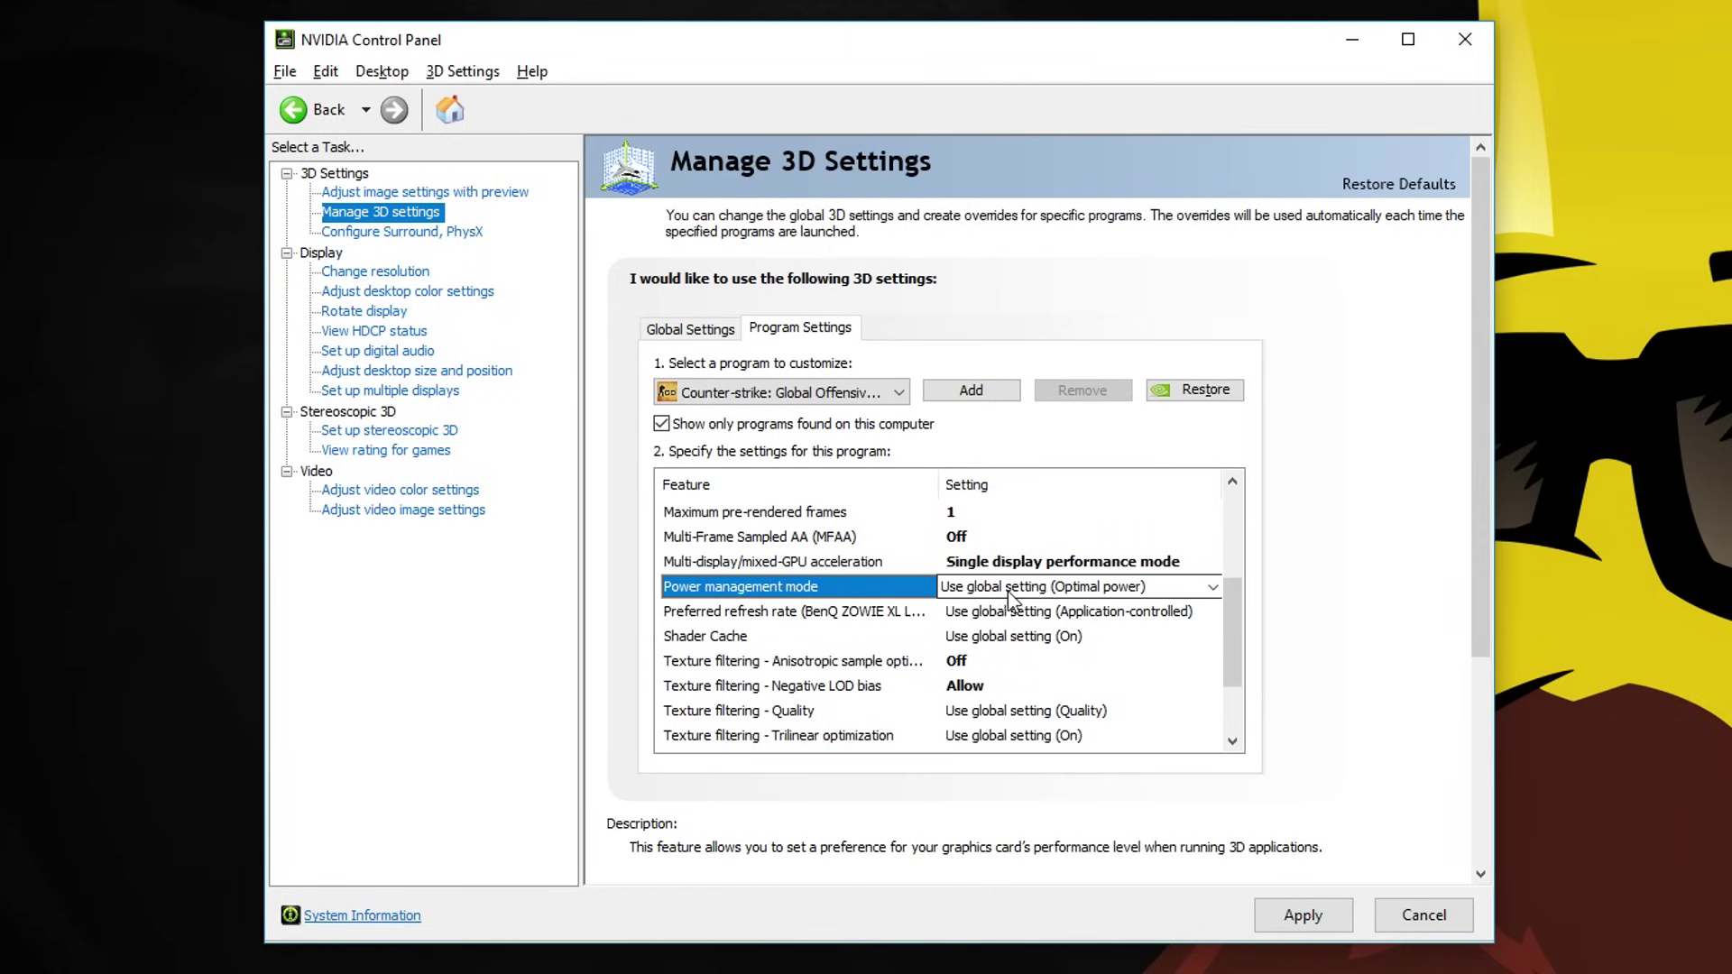
click(1027, 587)
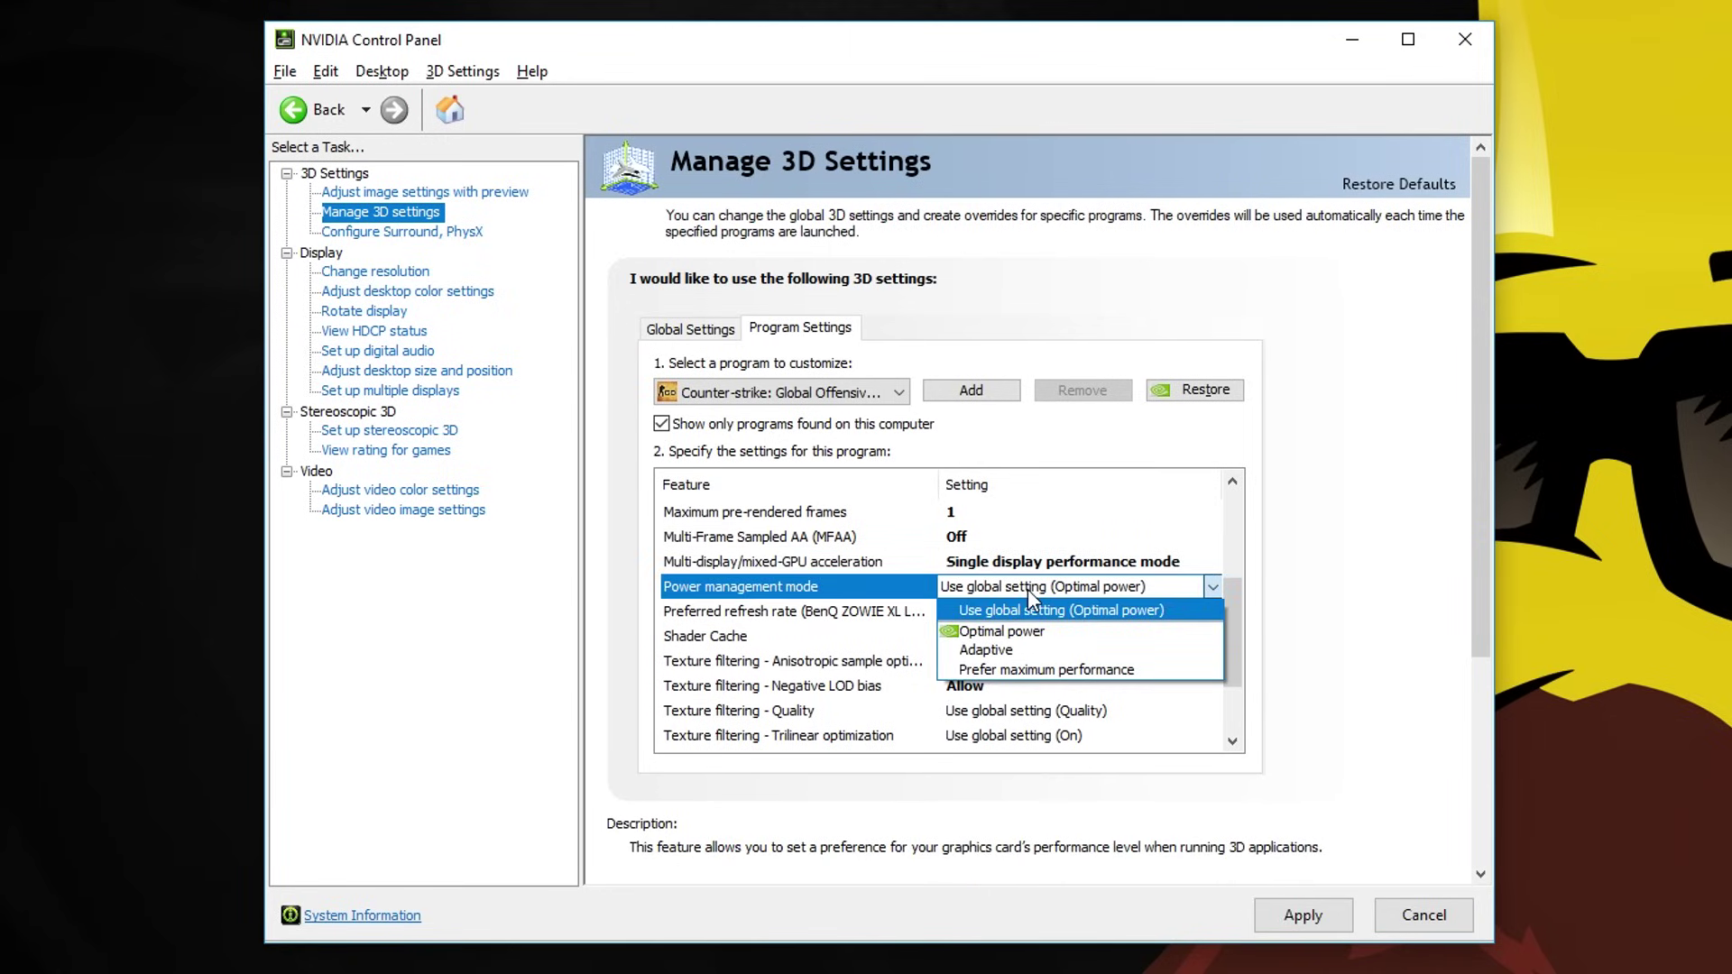
click(1057, 672)
drag(1235, 568, 1234, 658)
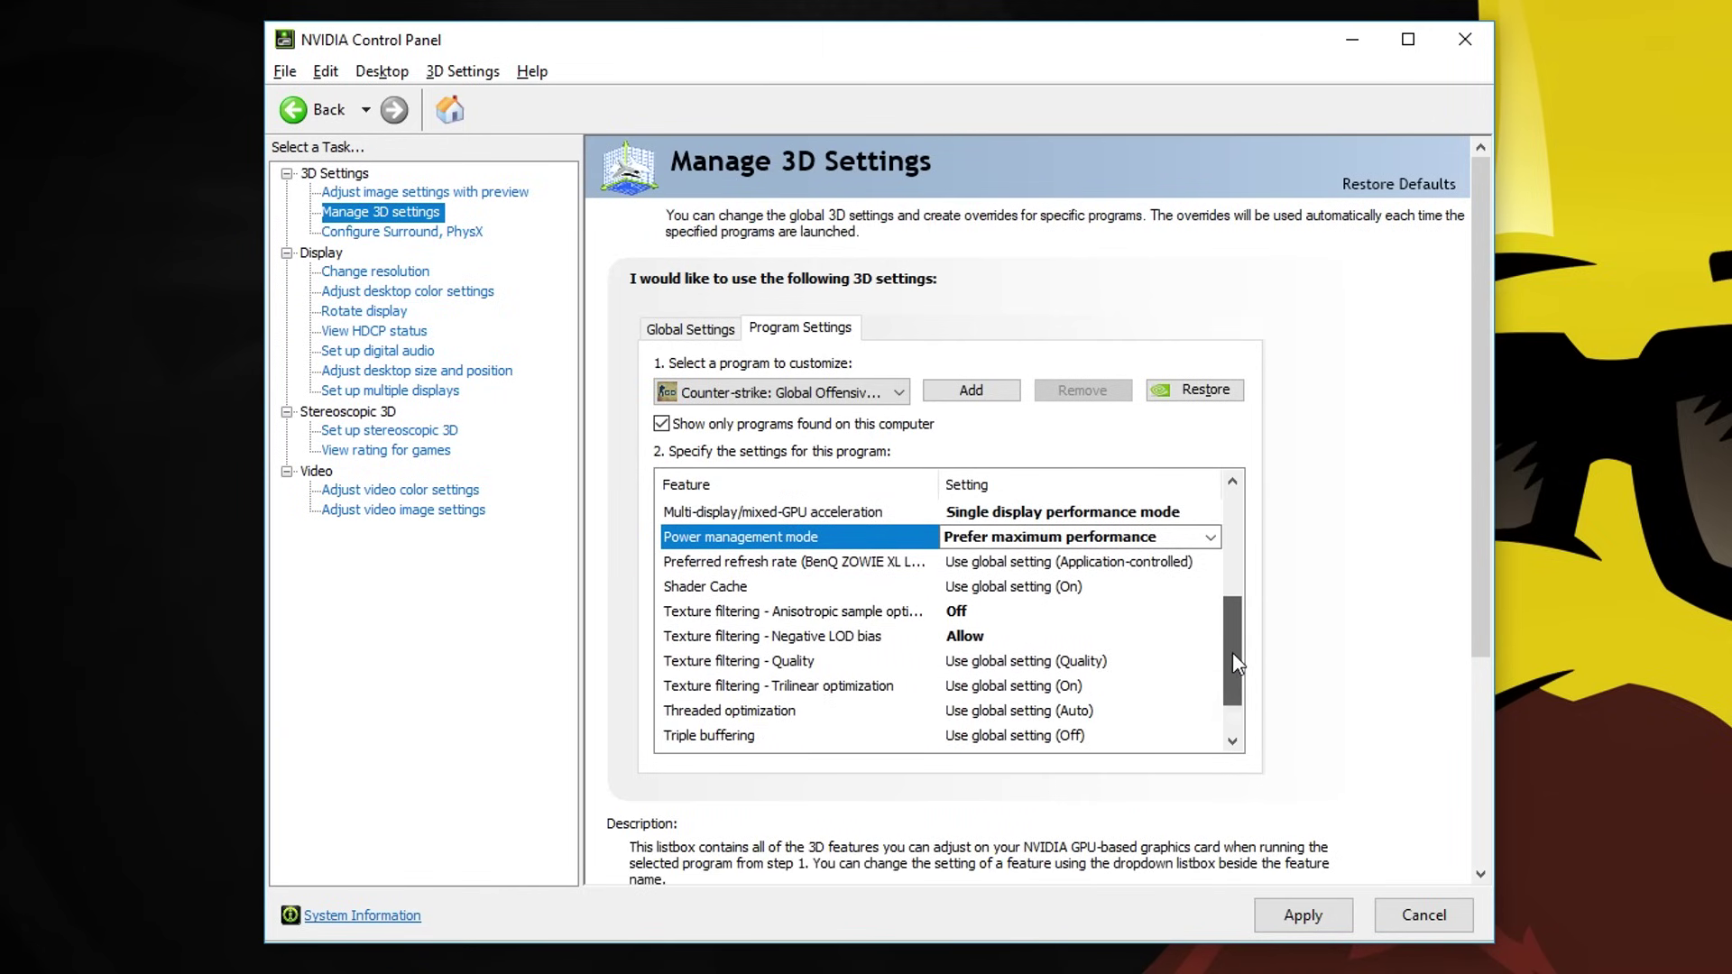
click(793, 562)
click(1211, 562)
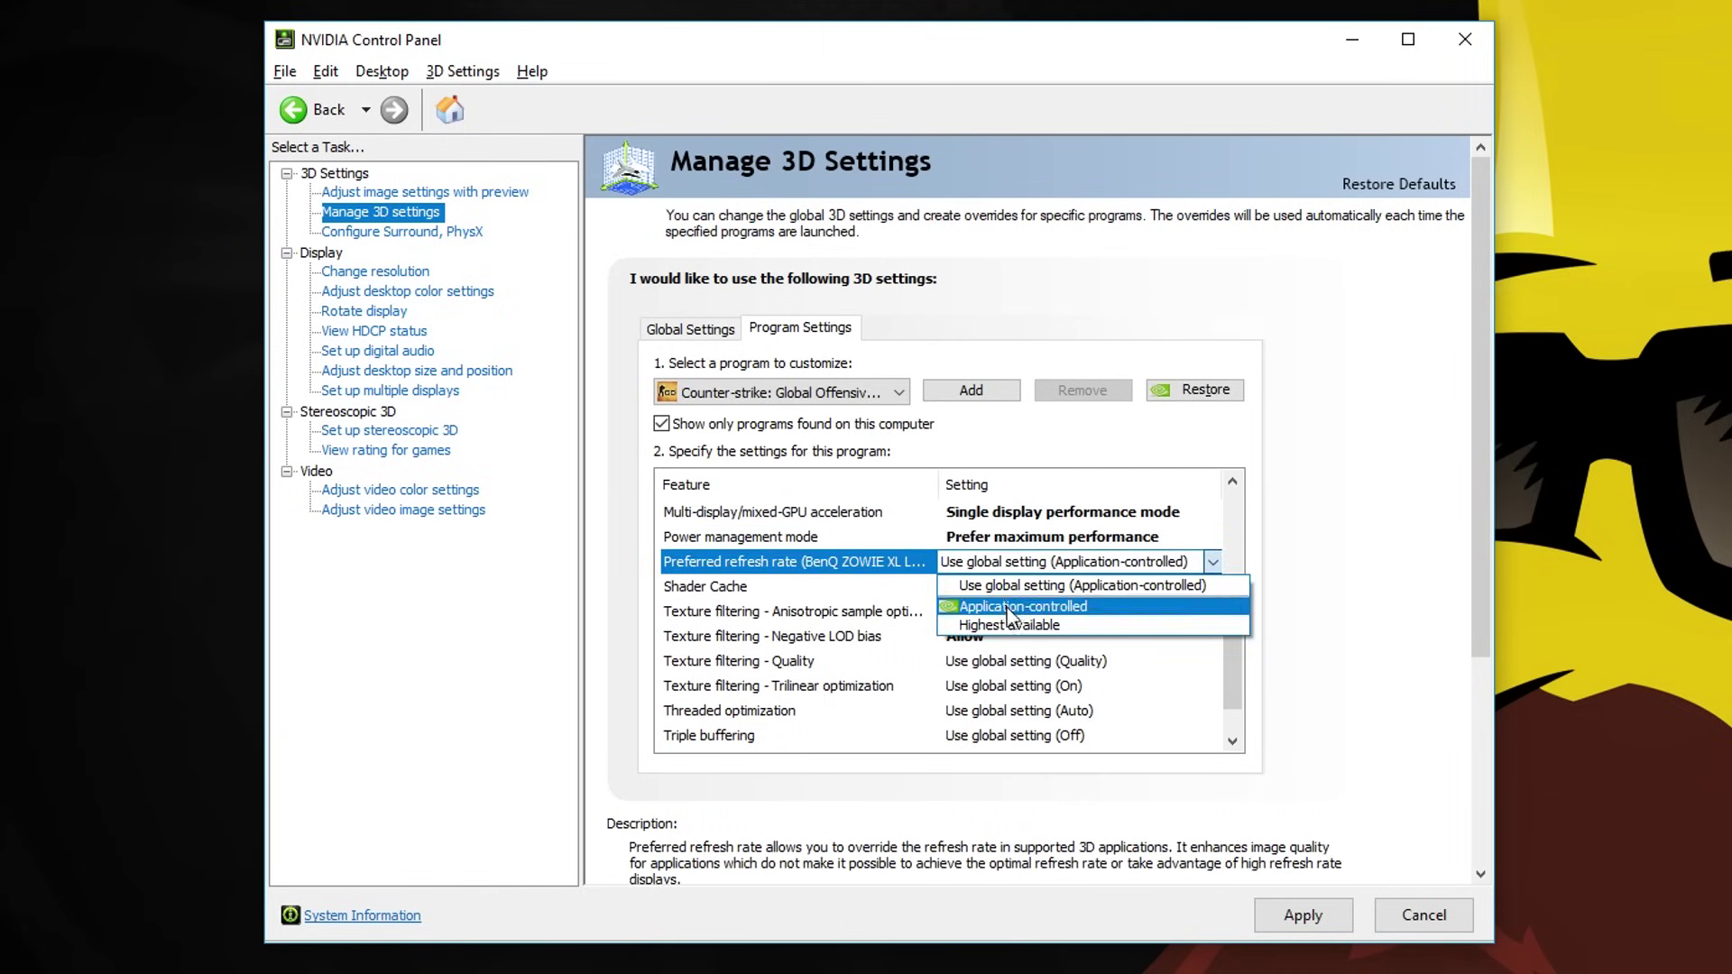
click(1028, 626)
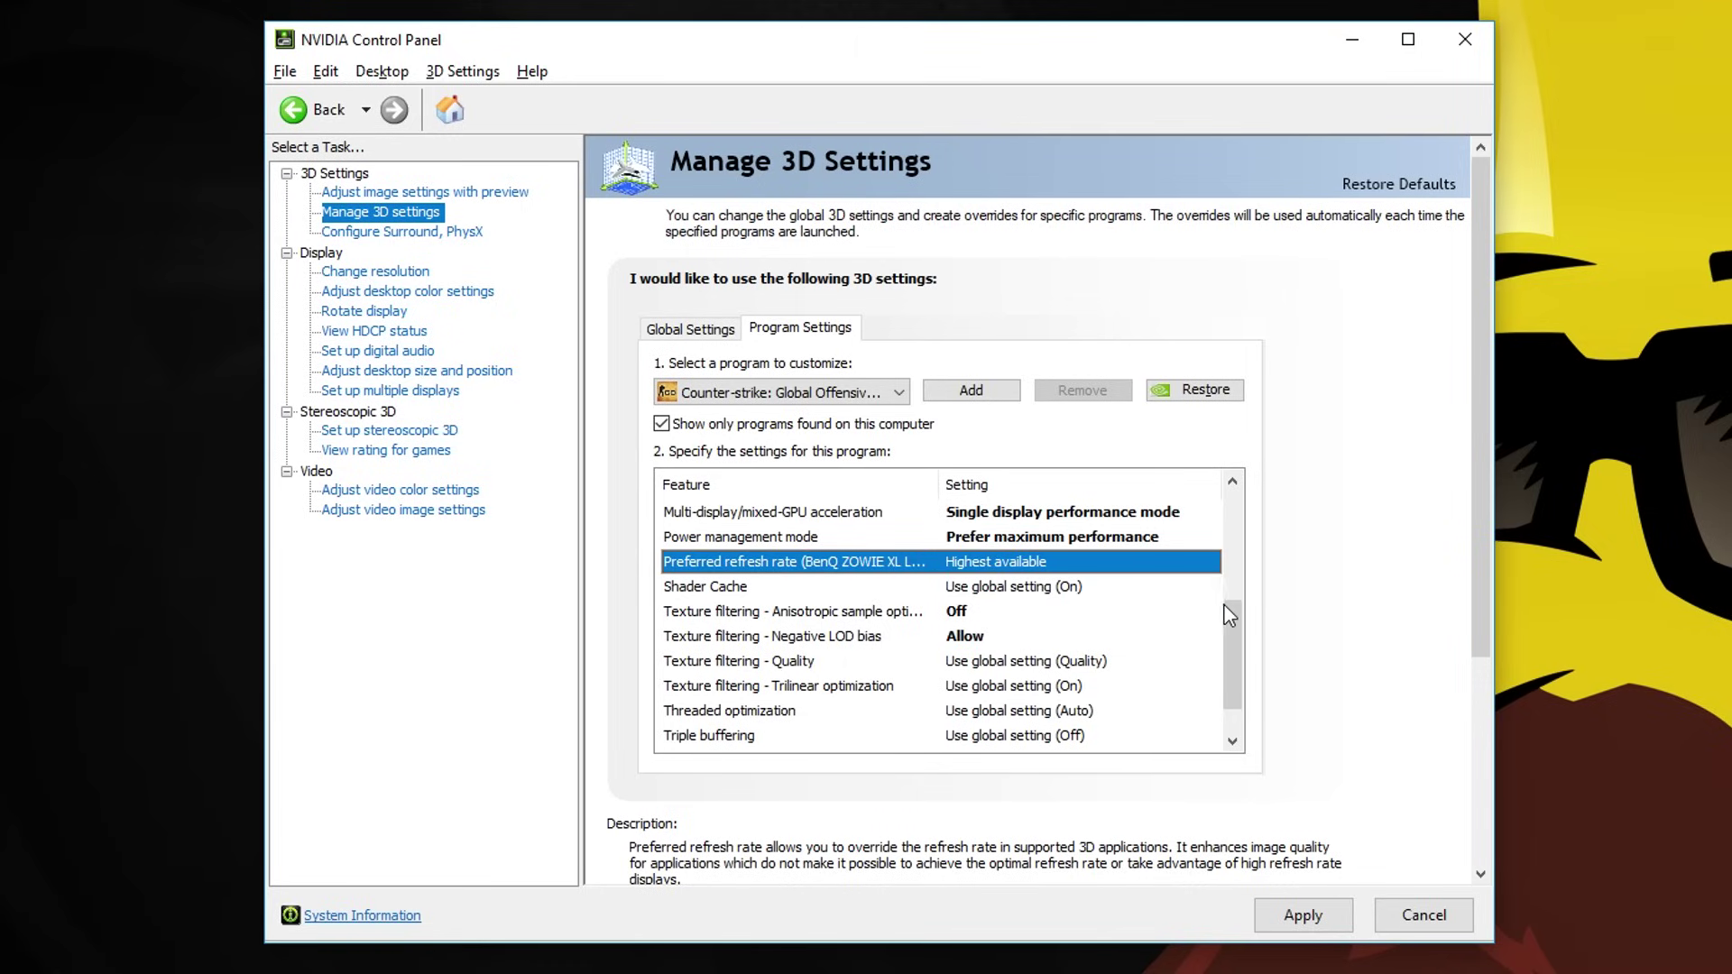
scroll(765, 617, down, 2)
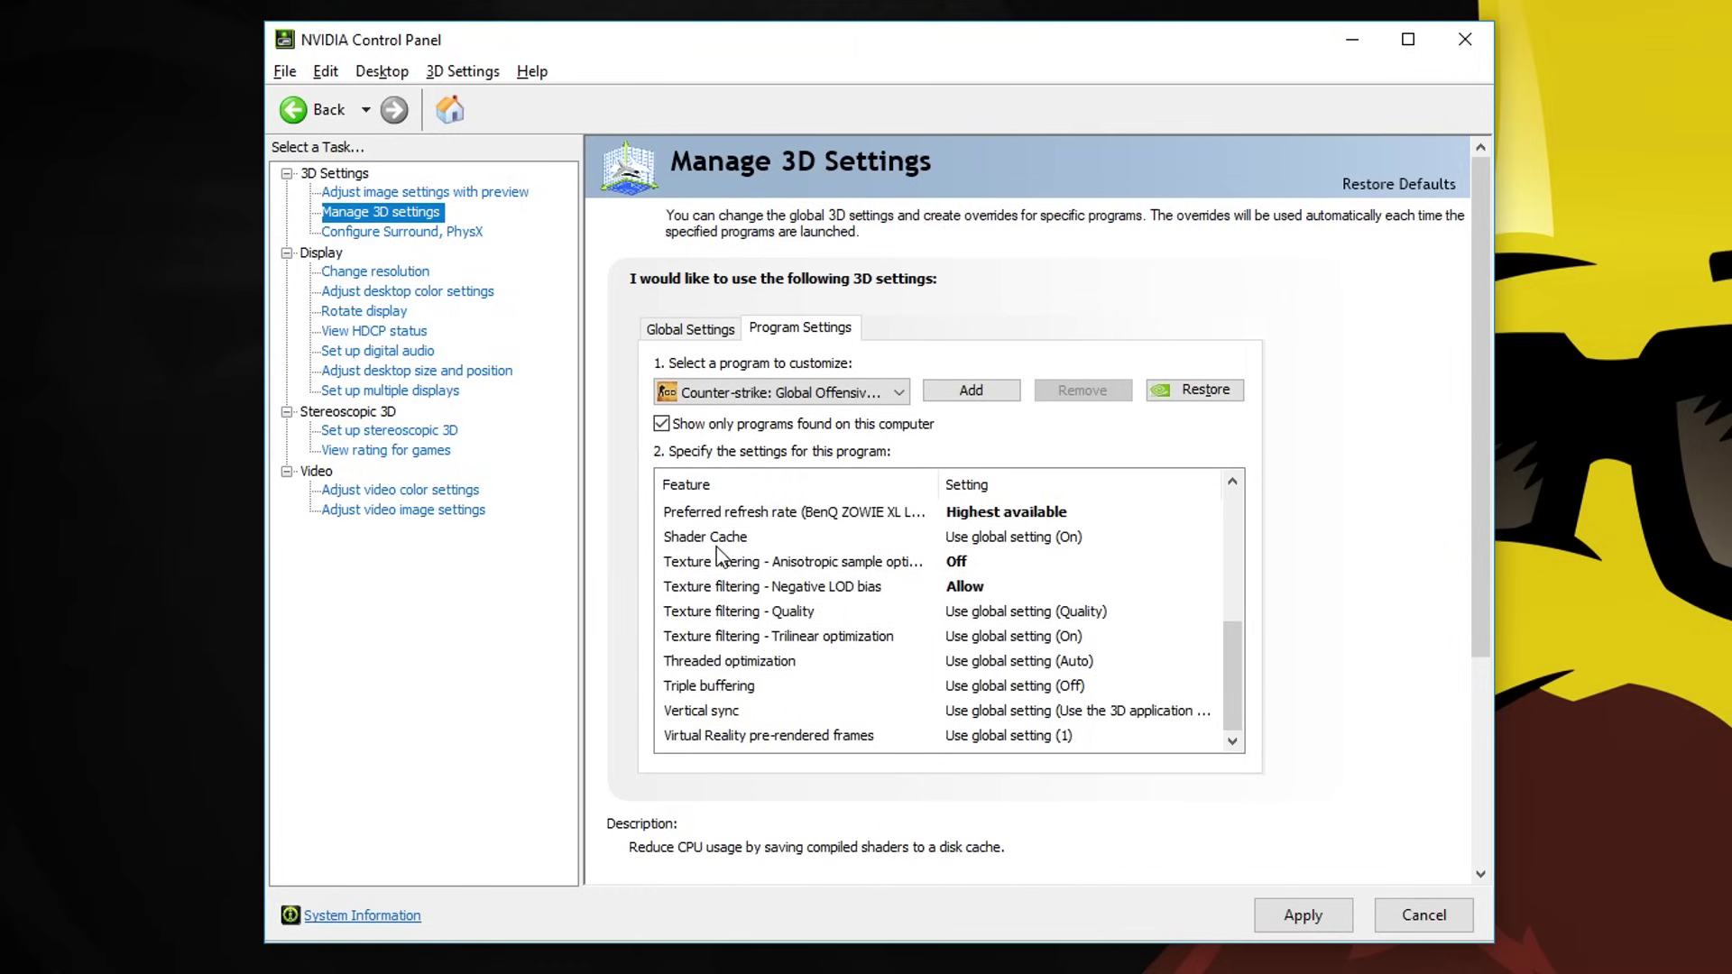
Set the Shader Cache override to On, then move down toward Trilinear optimization
click(717, 536)
click(1212, 536)
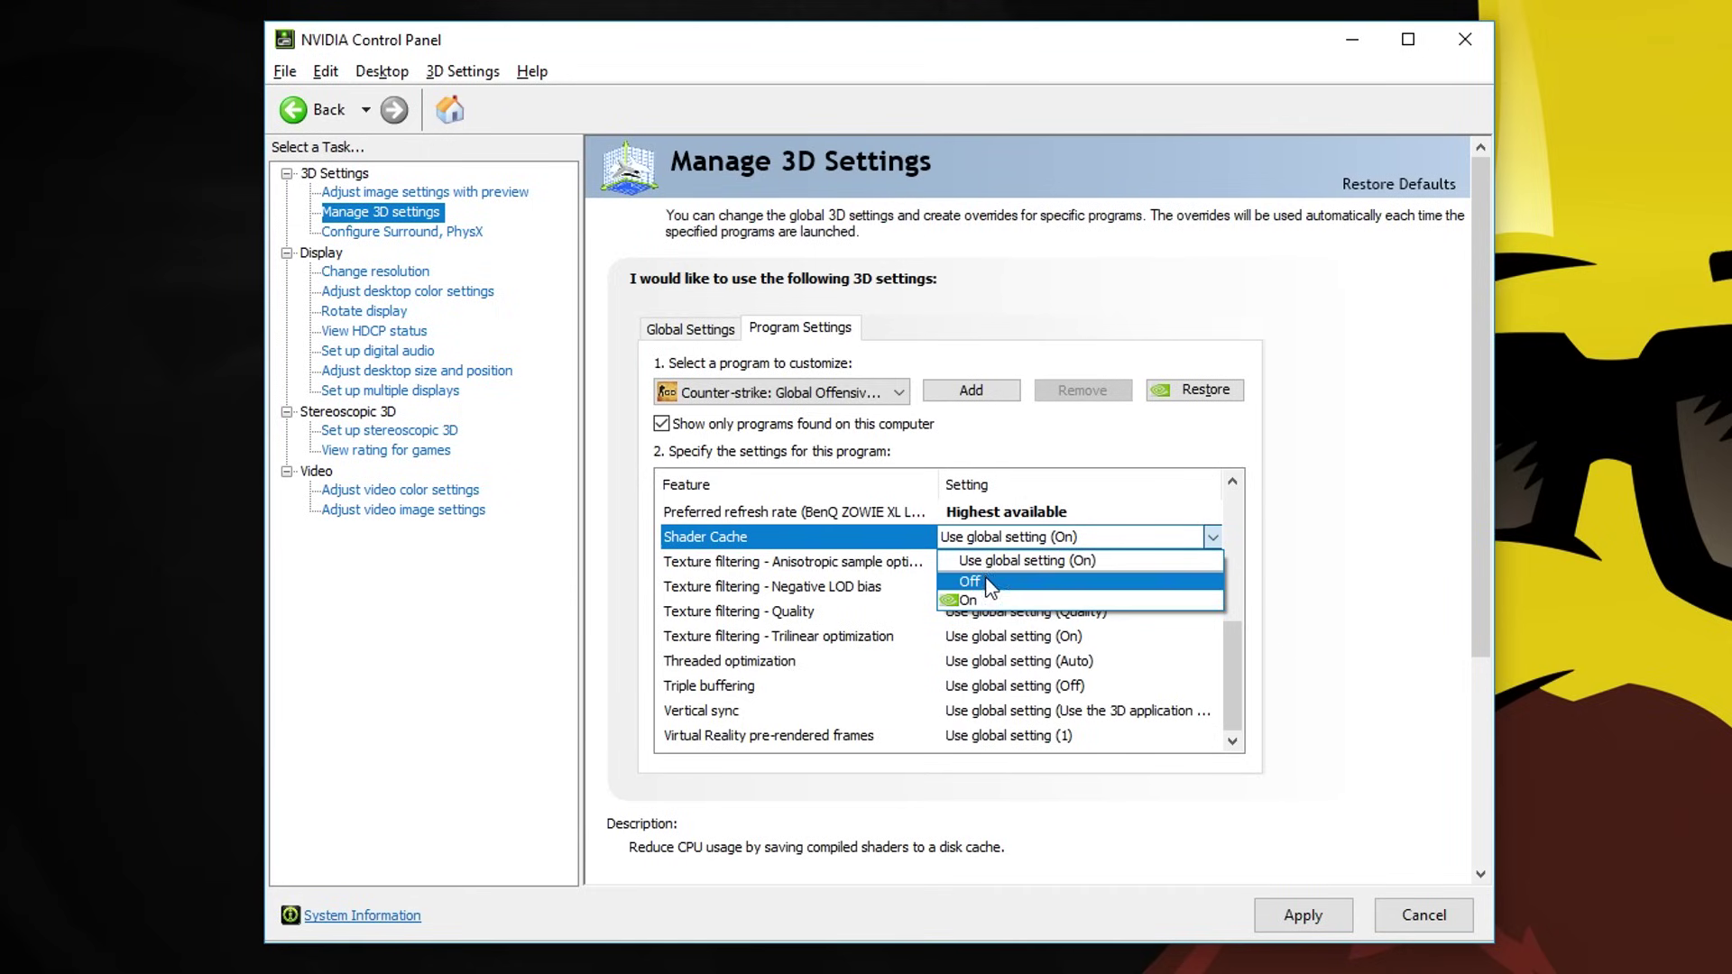
click(991, 541)
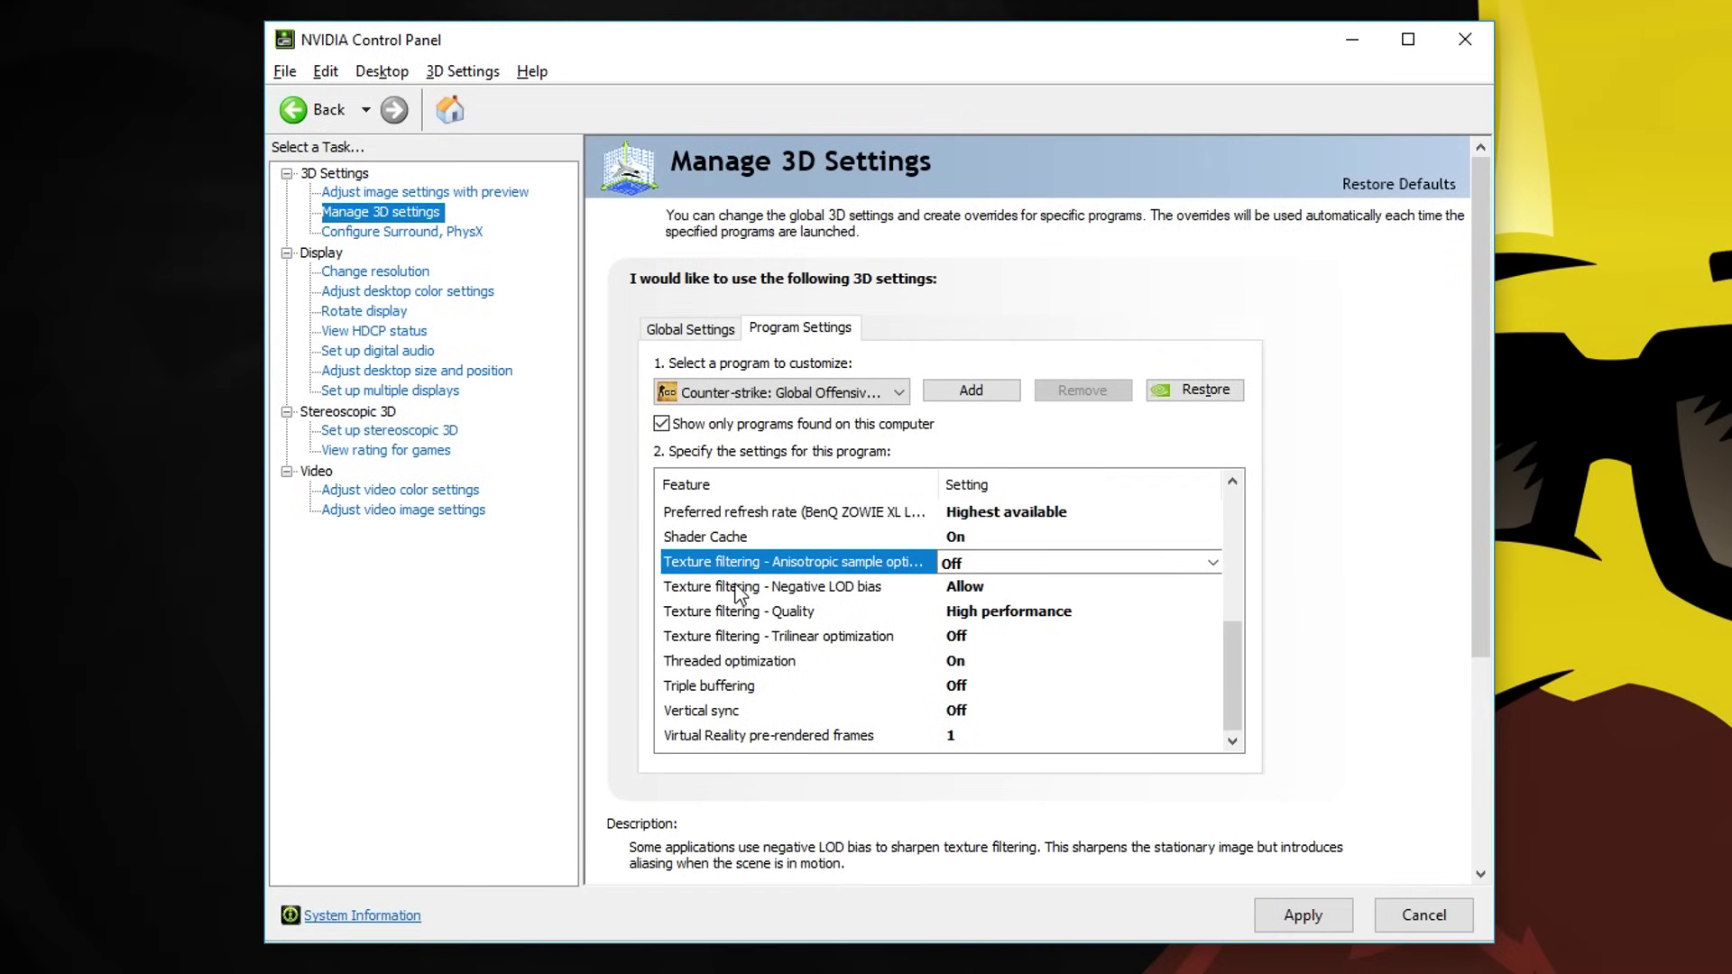
key(Down)
key(Down)
key(Down)
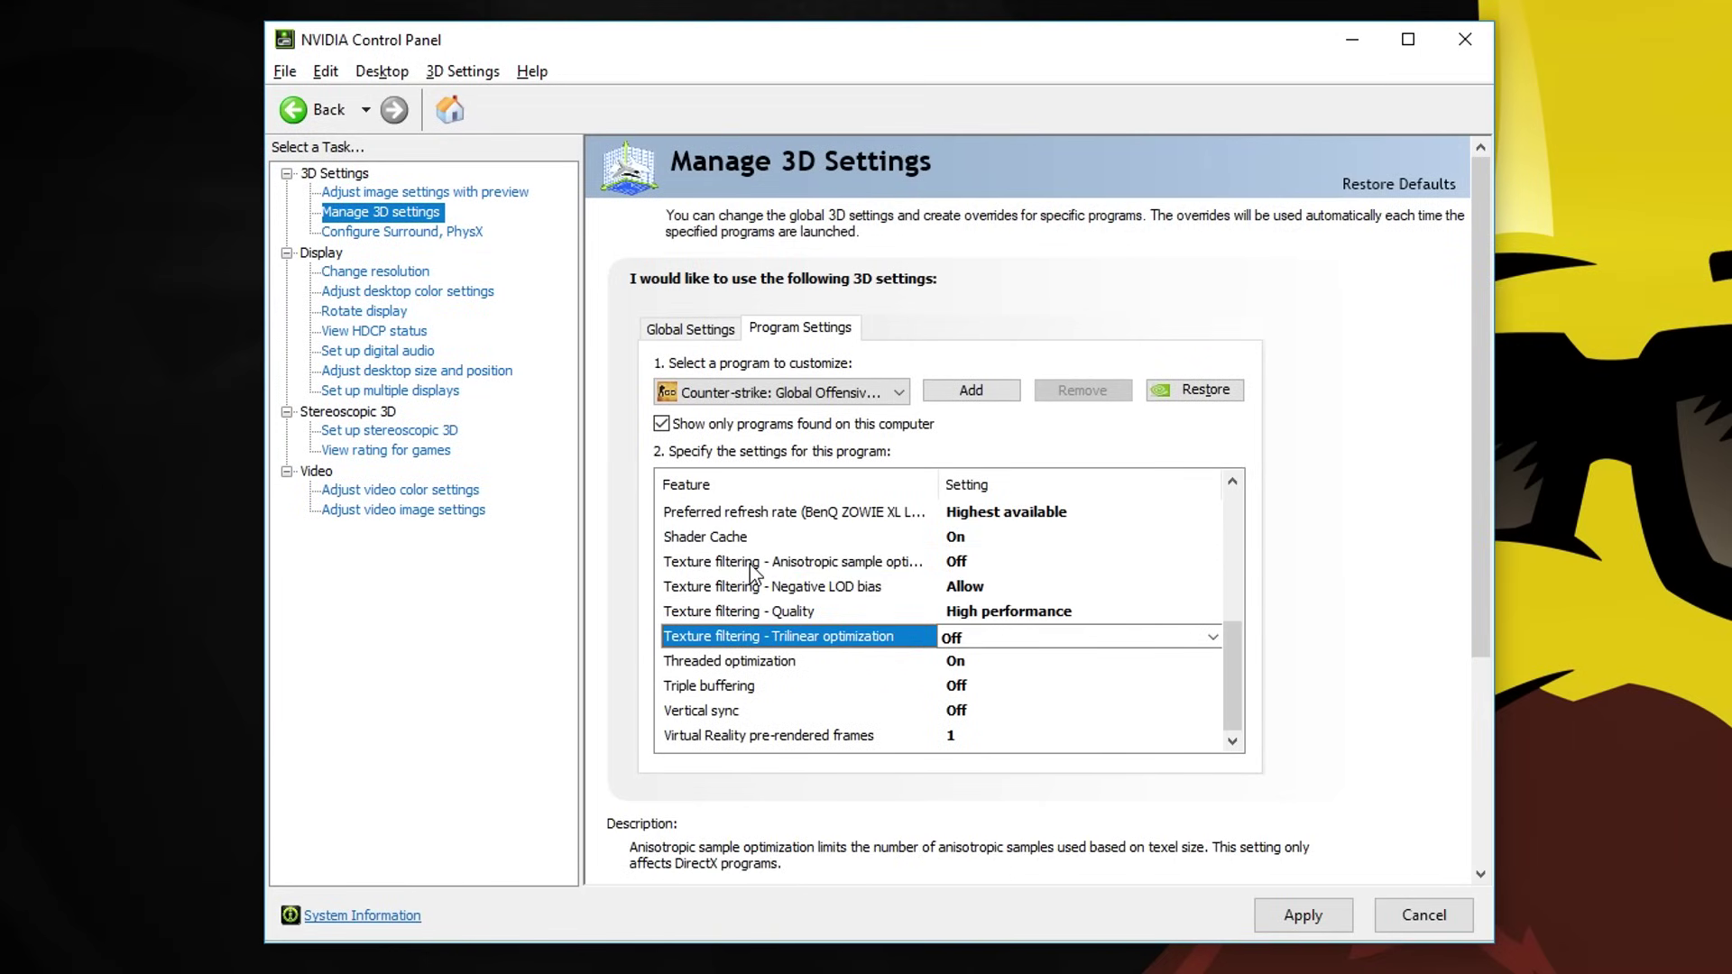
click(758, 562)
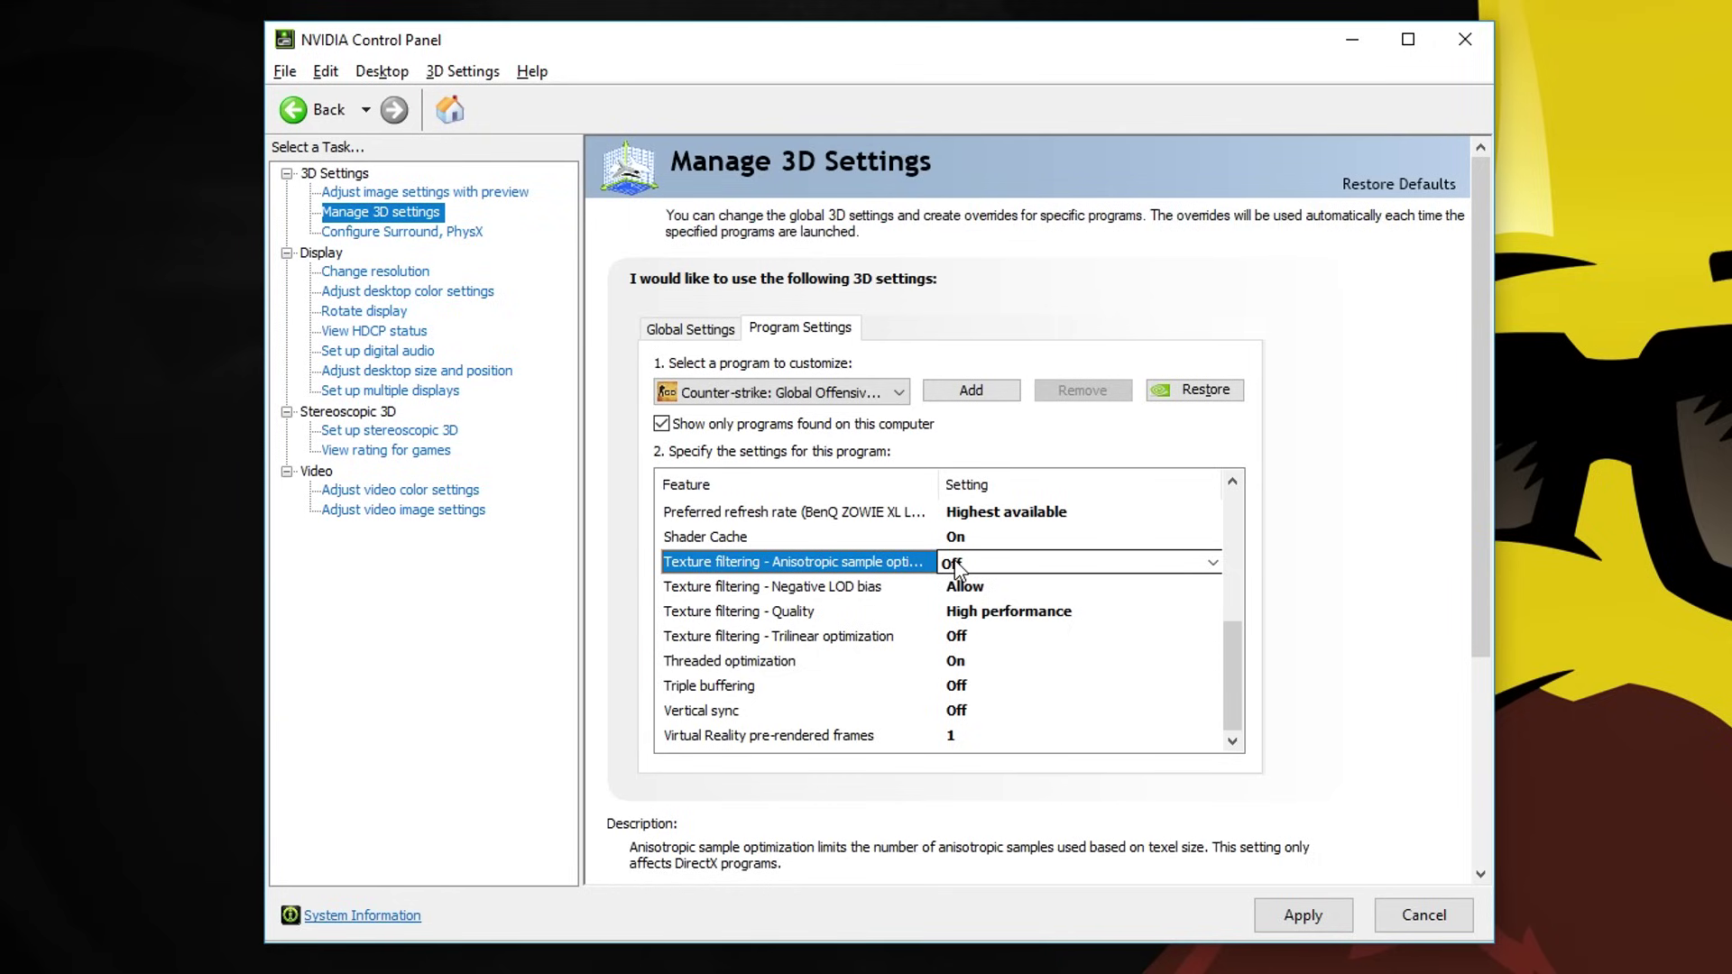
click(812, 586)
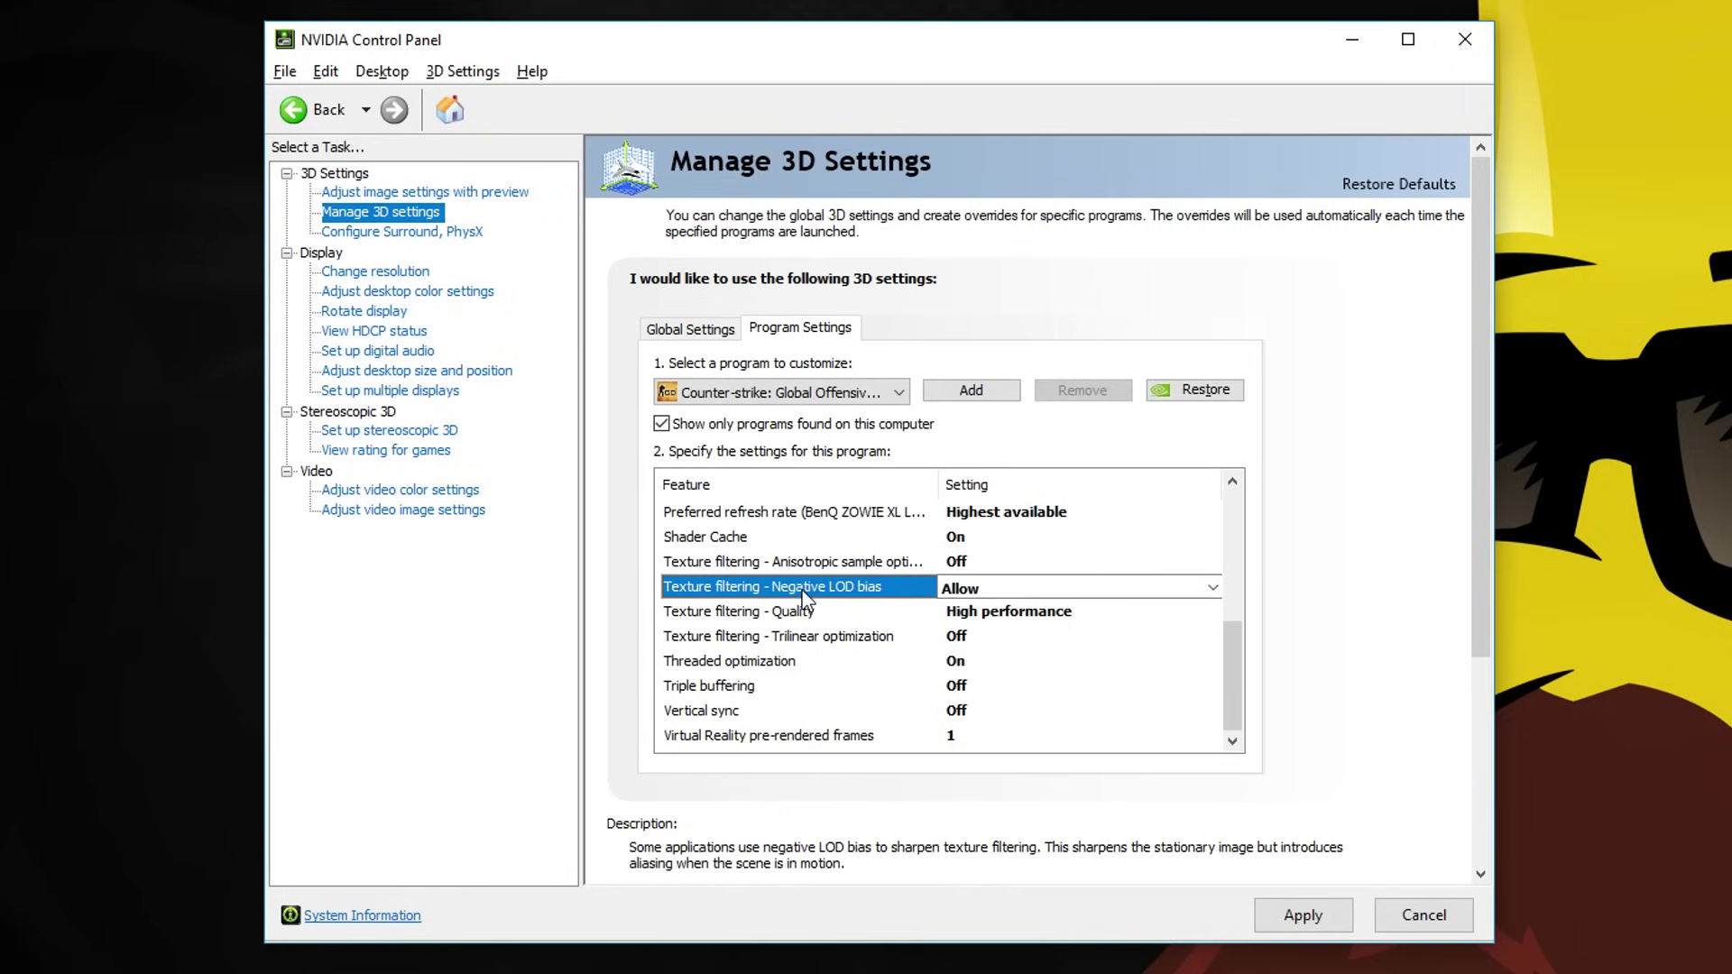
click(971, 590)
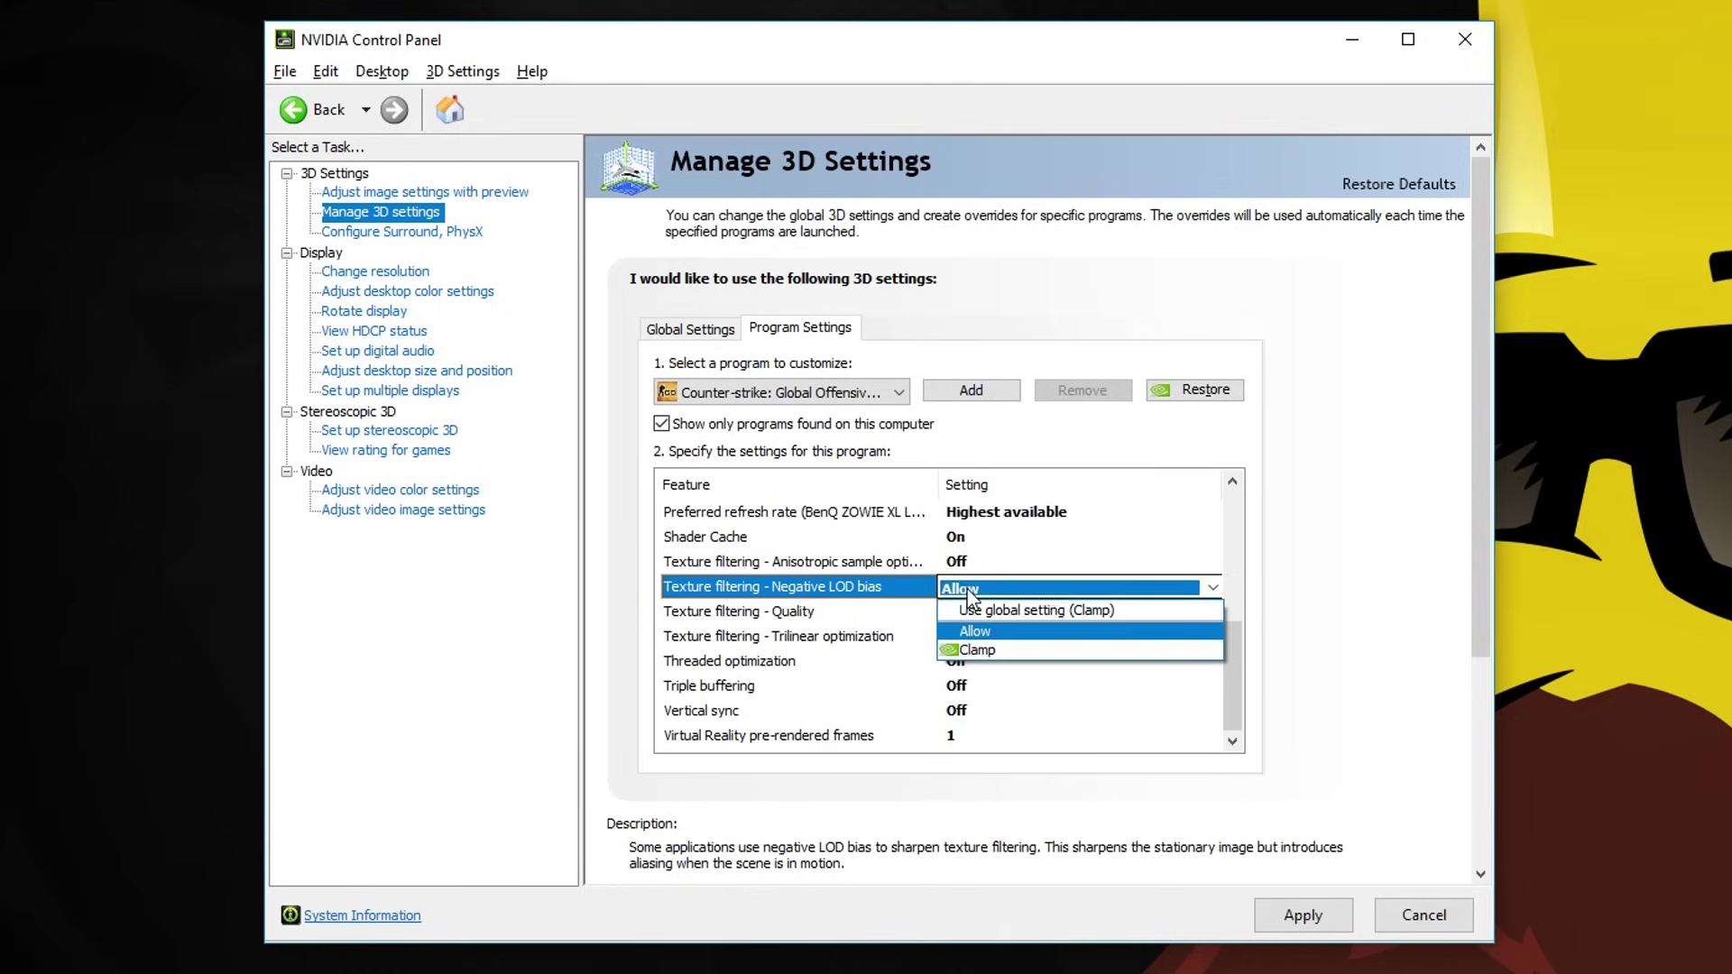
click(971, 597)
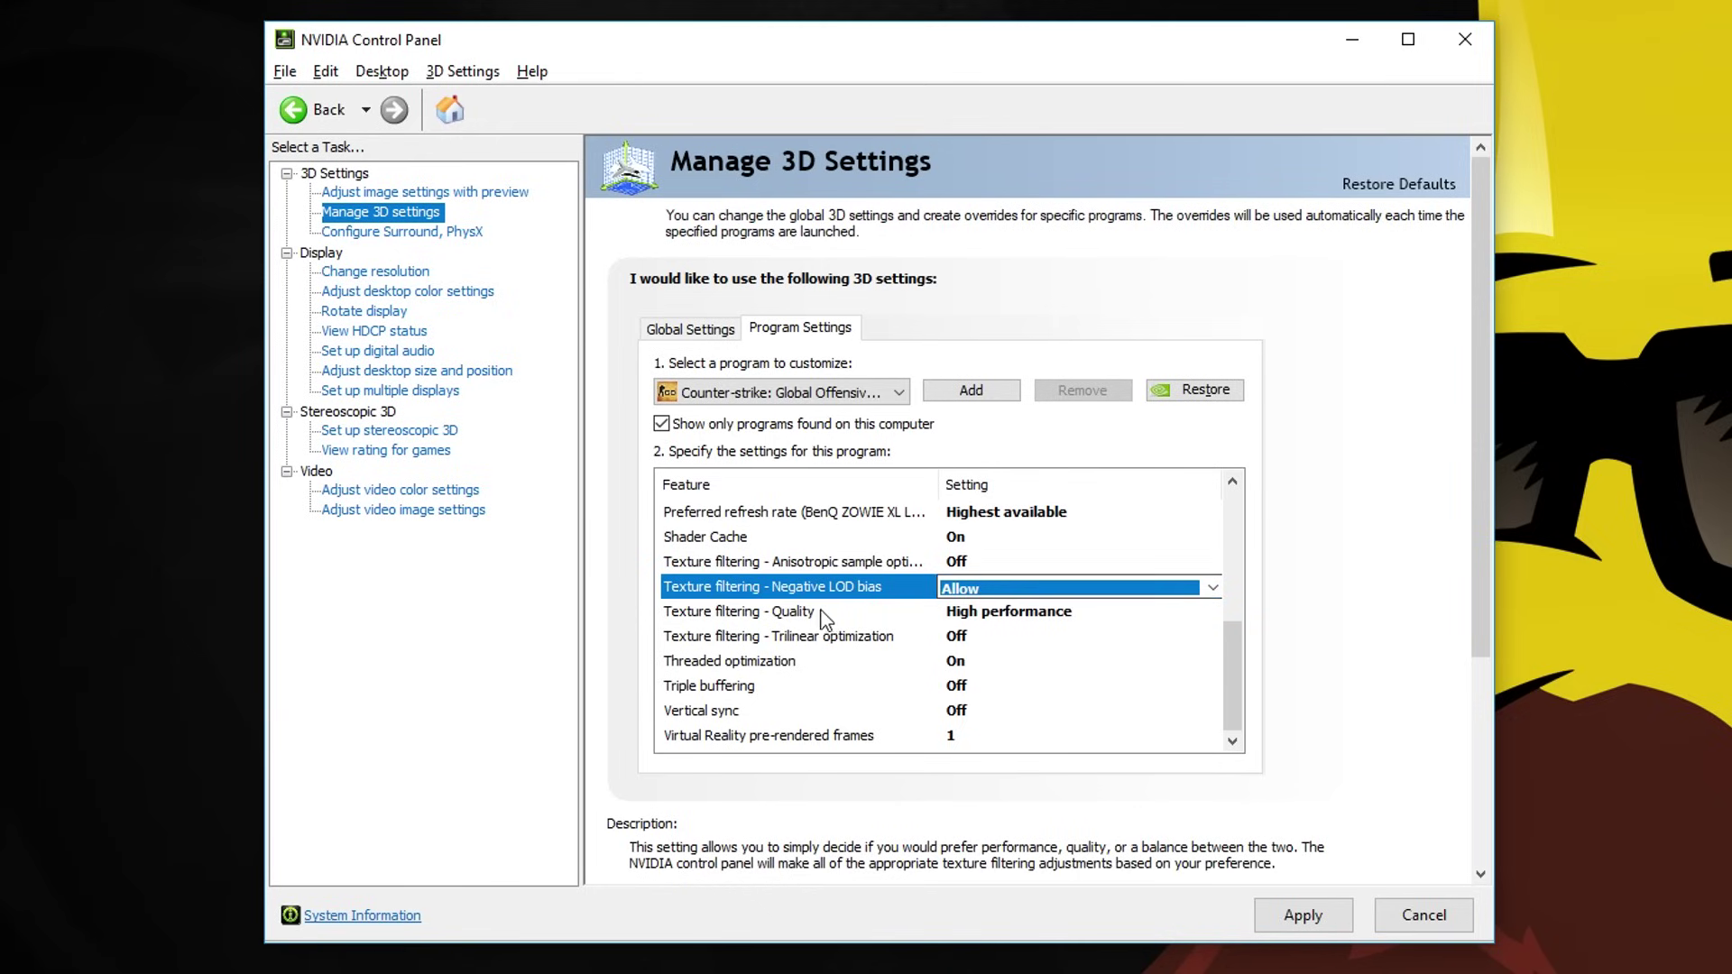
click(816, 612)
click(970, 612)
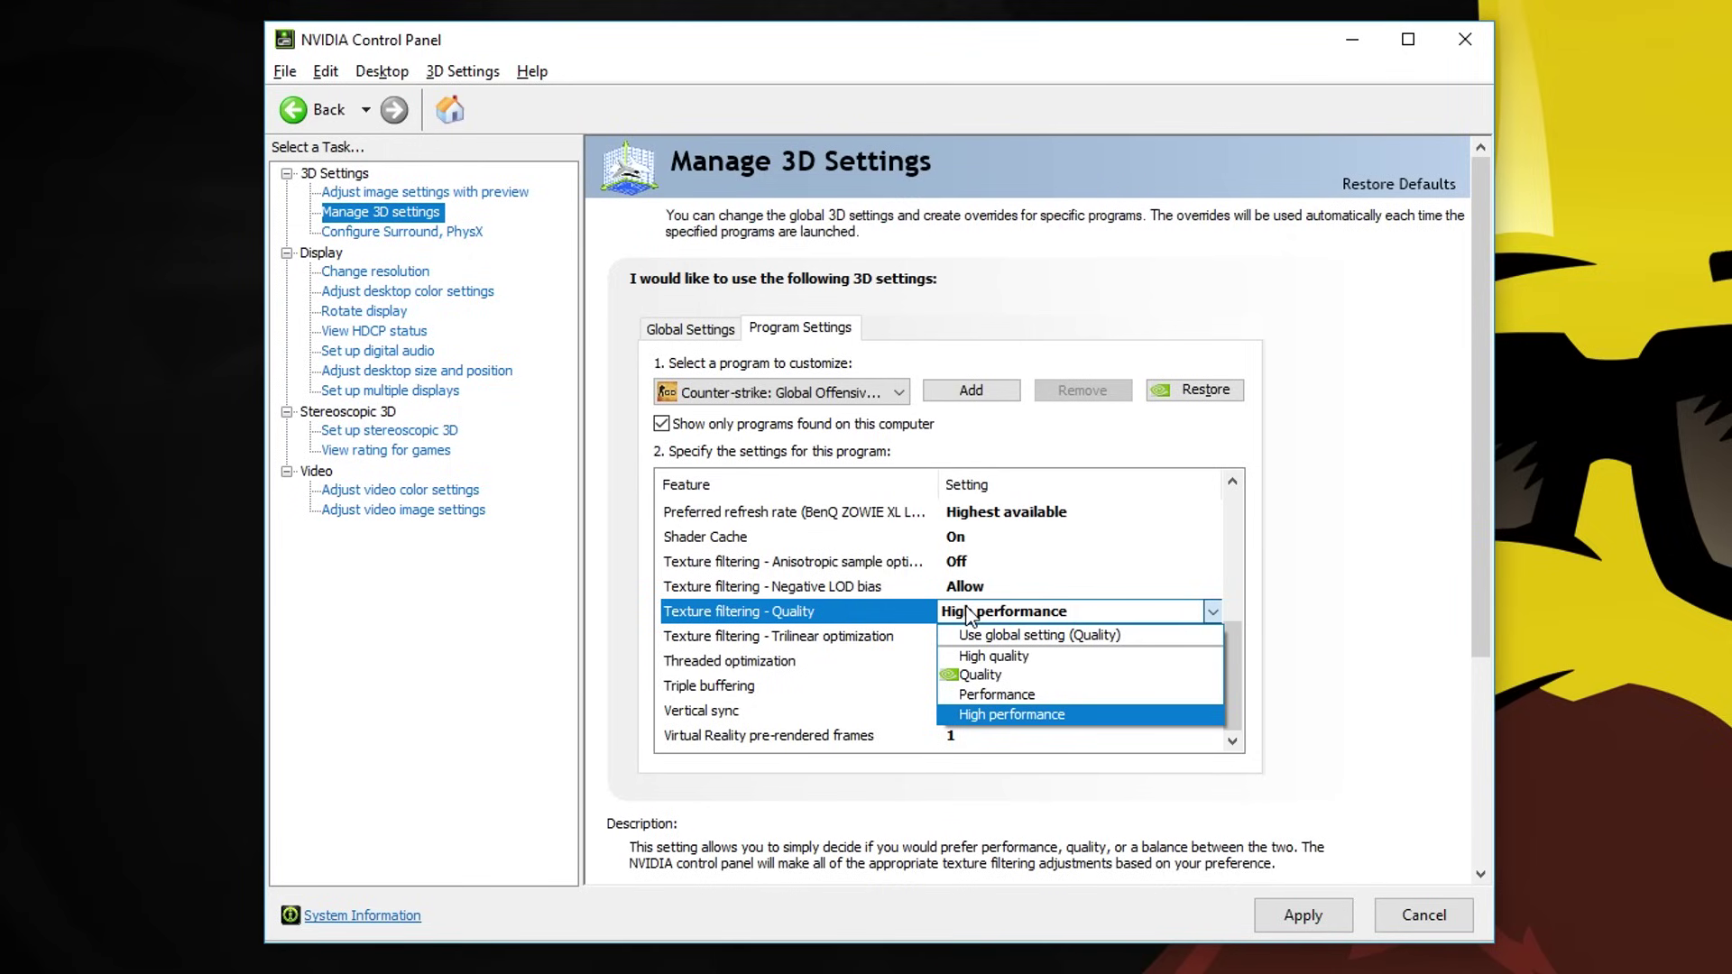
click(970, 616)
click(812, 637)
click(952, 639)
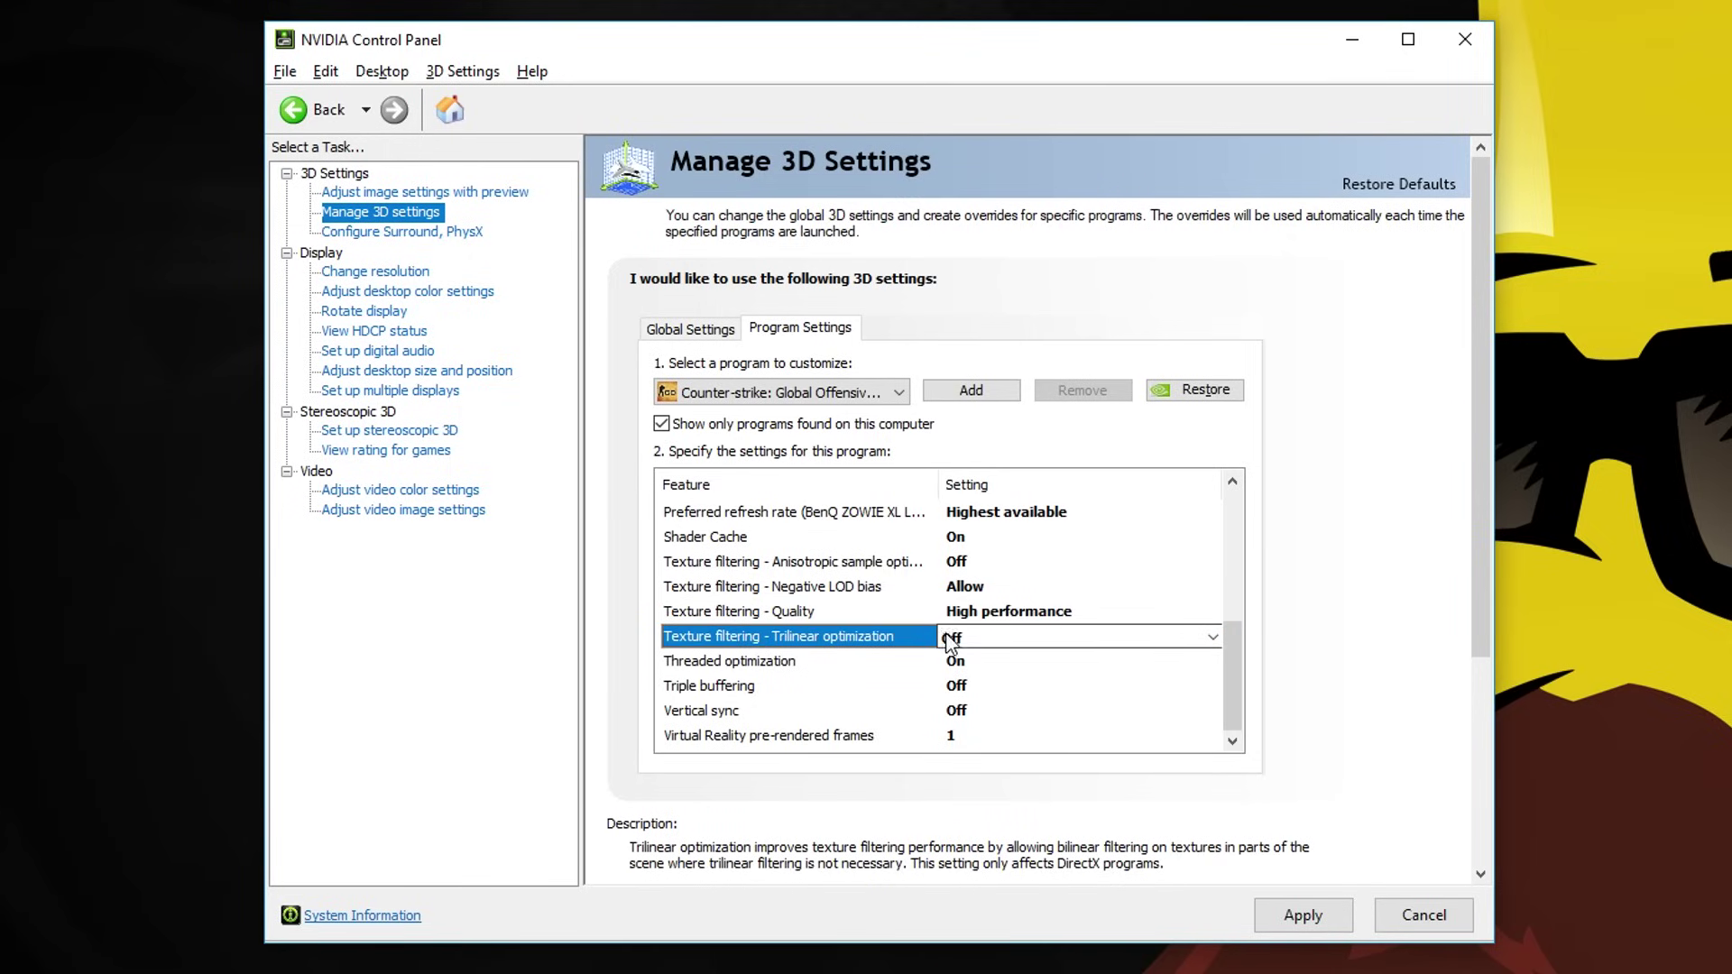
click(952, 641)
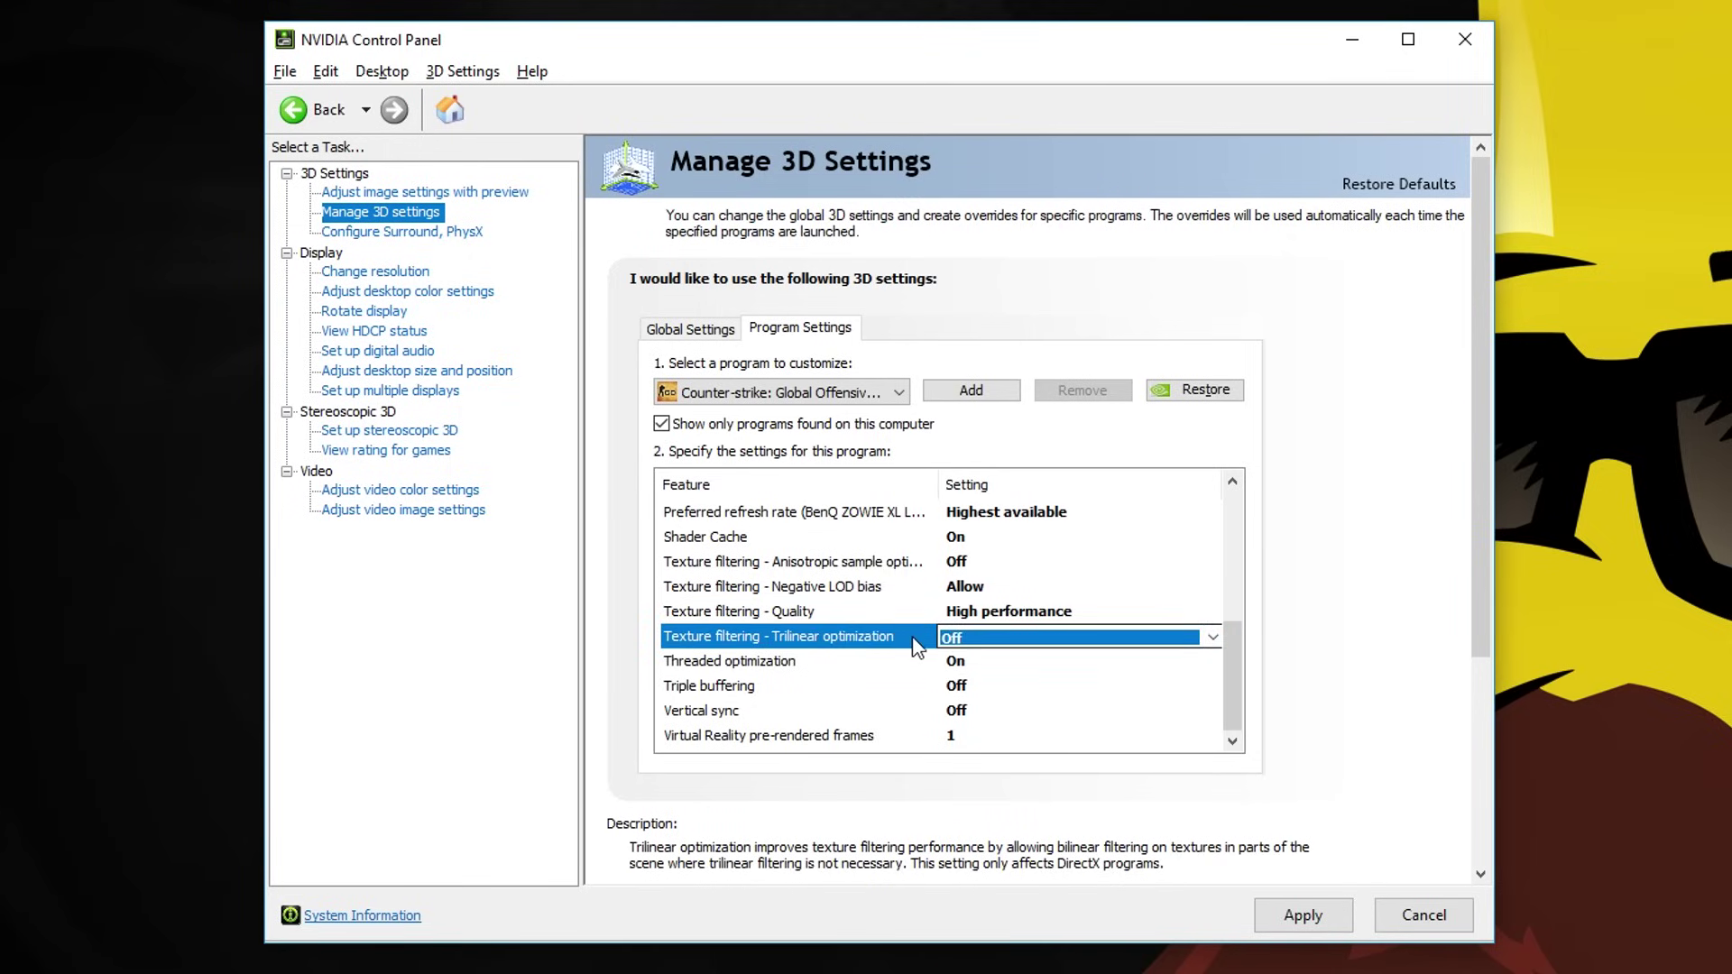
click(798, 660)
click(952, 661)
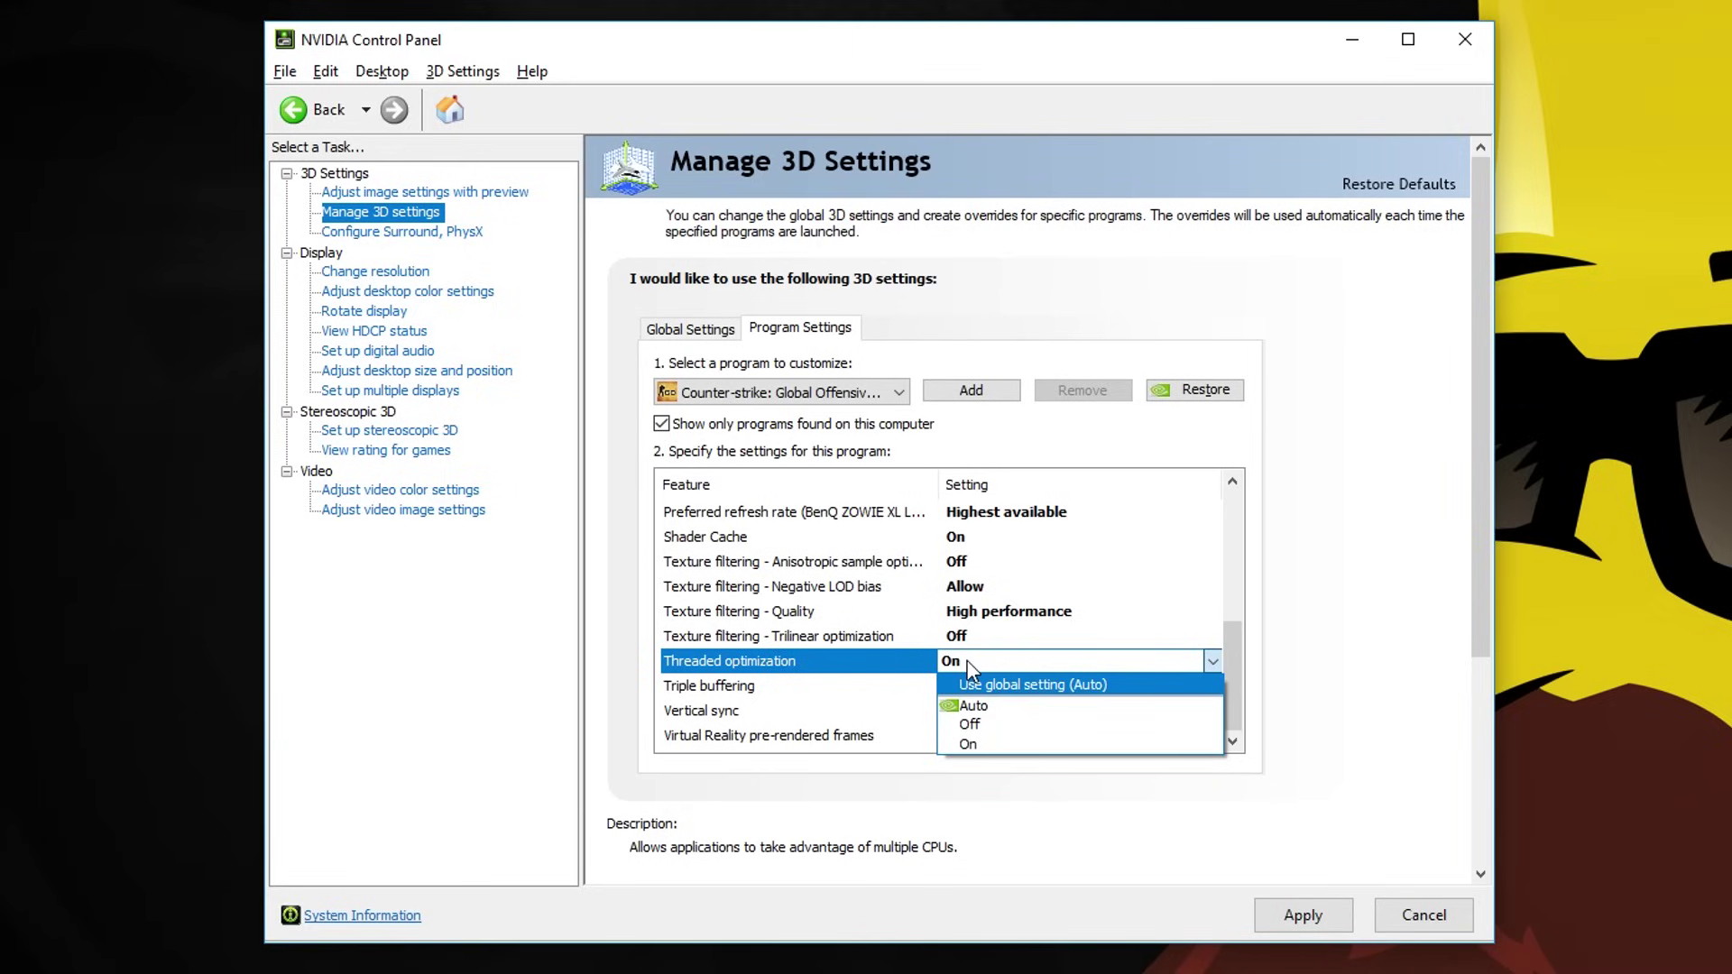
click(965, 664)
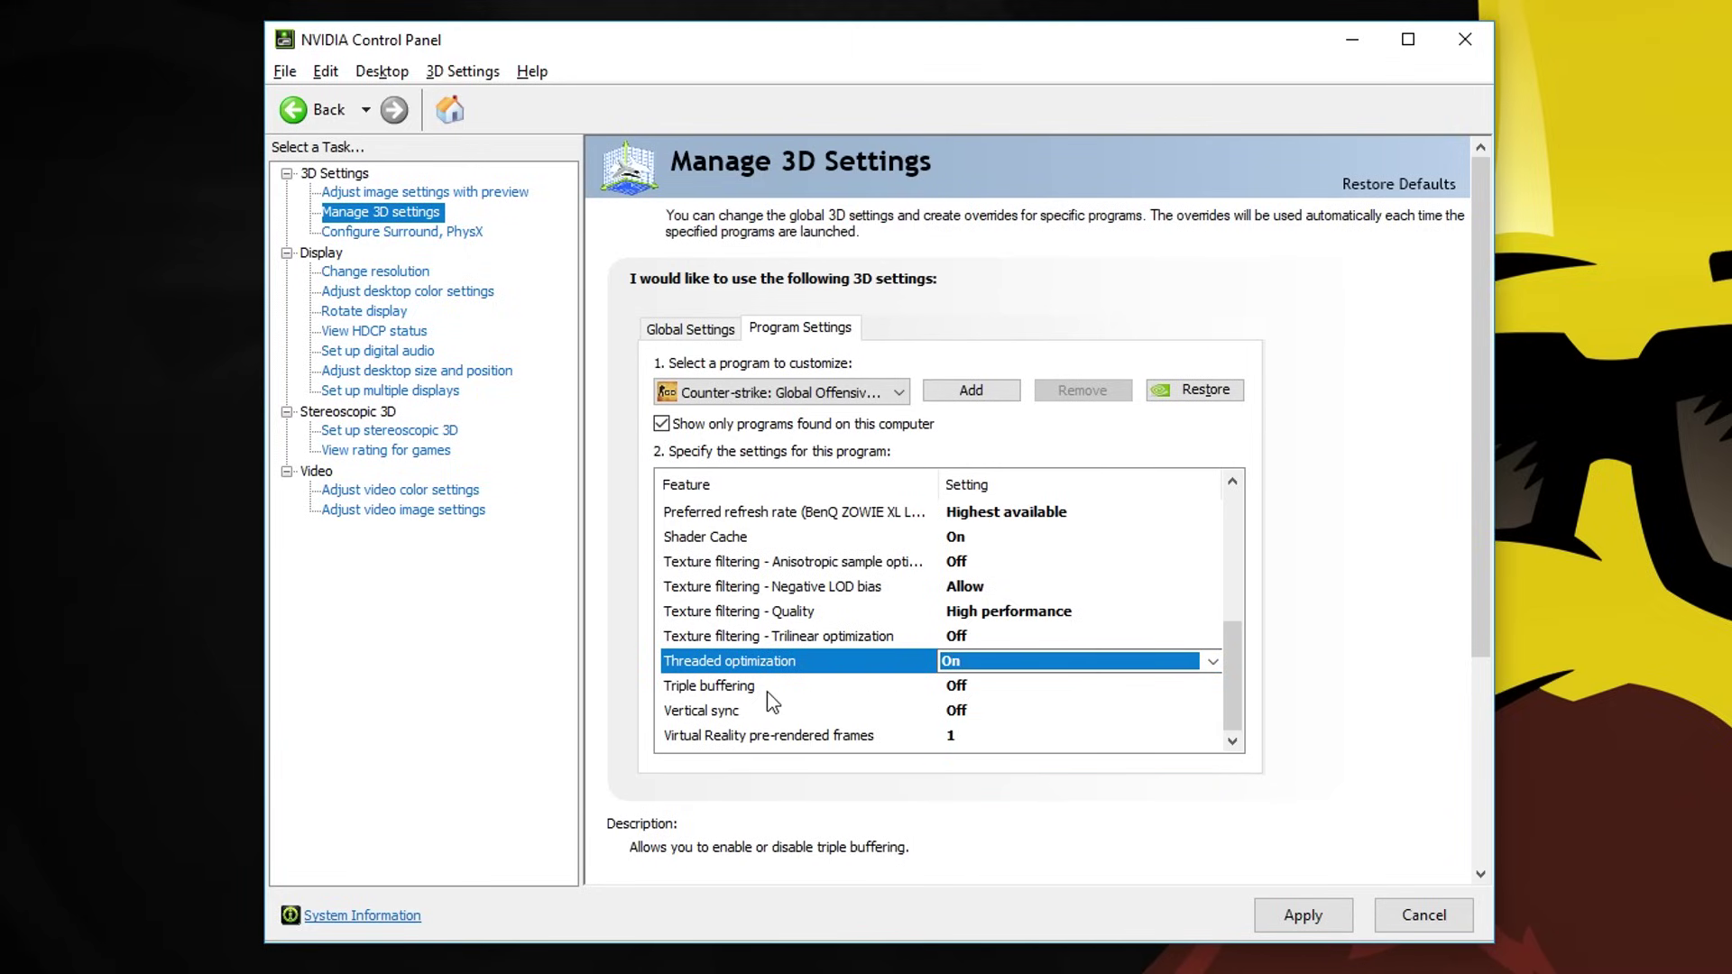
click(751, 688)
click(954, 688)
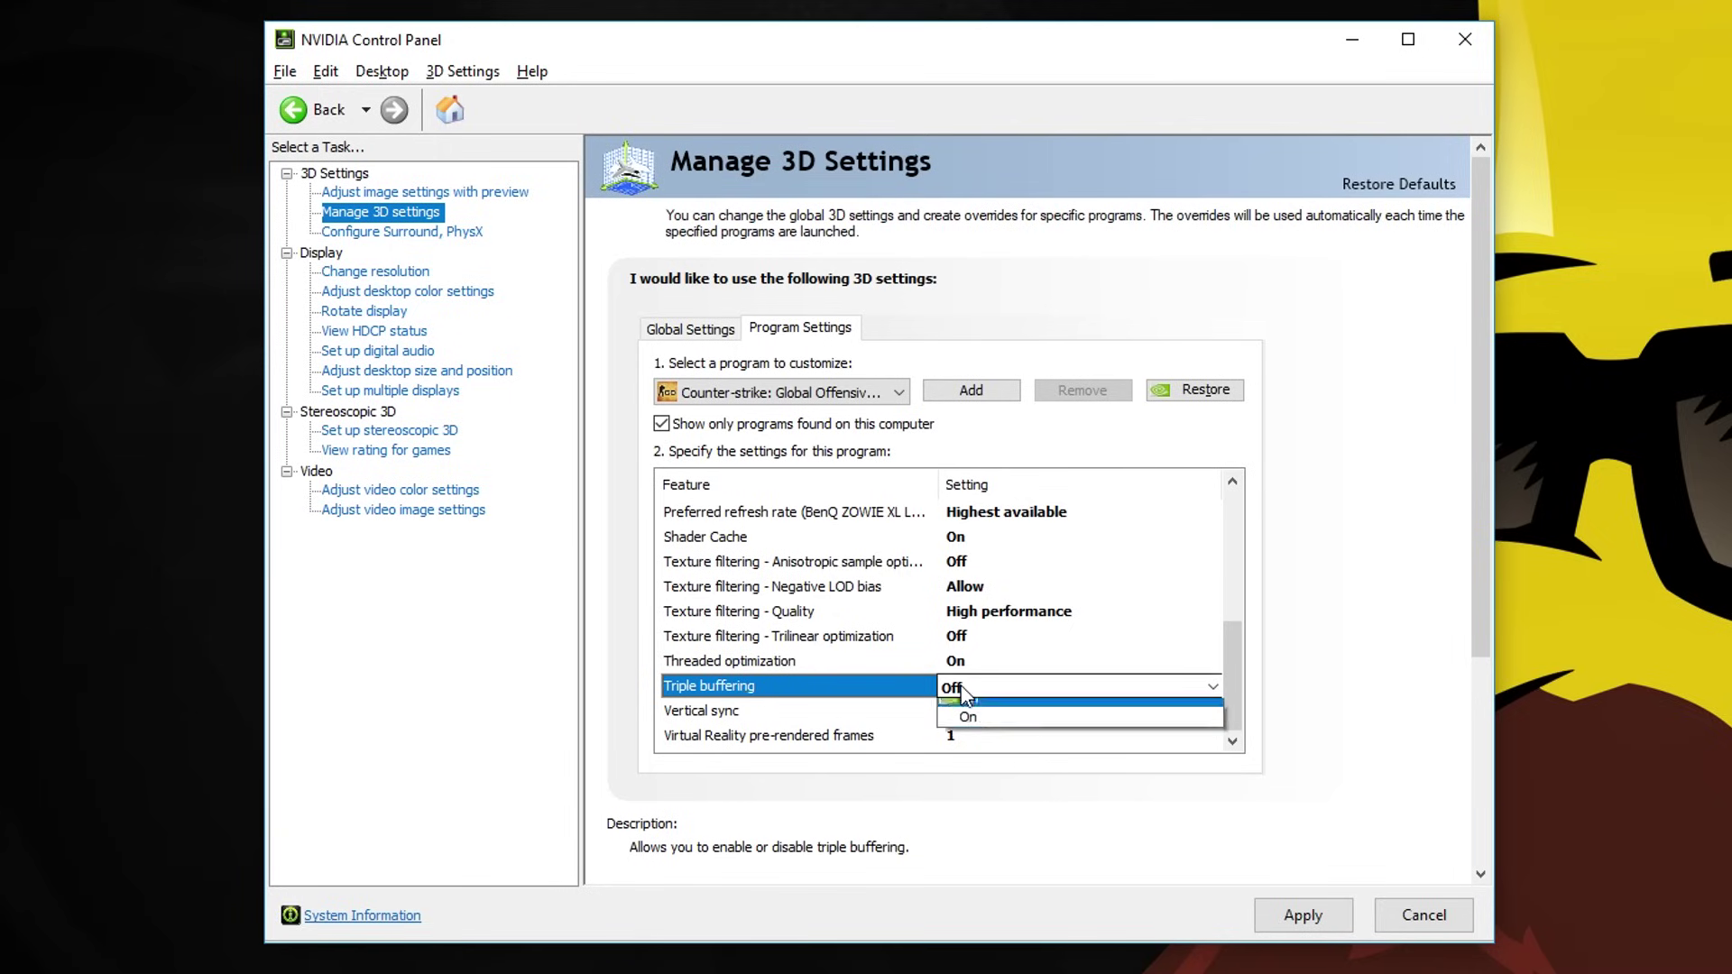
click(963, 695)
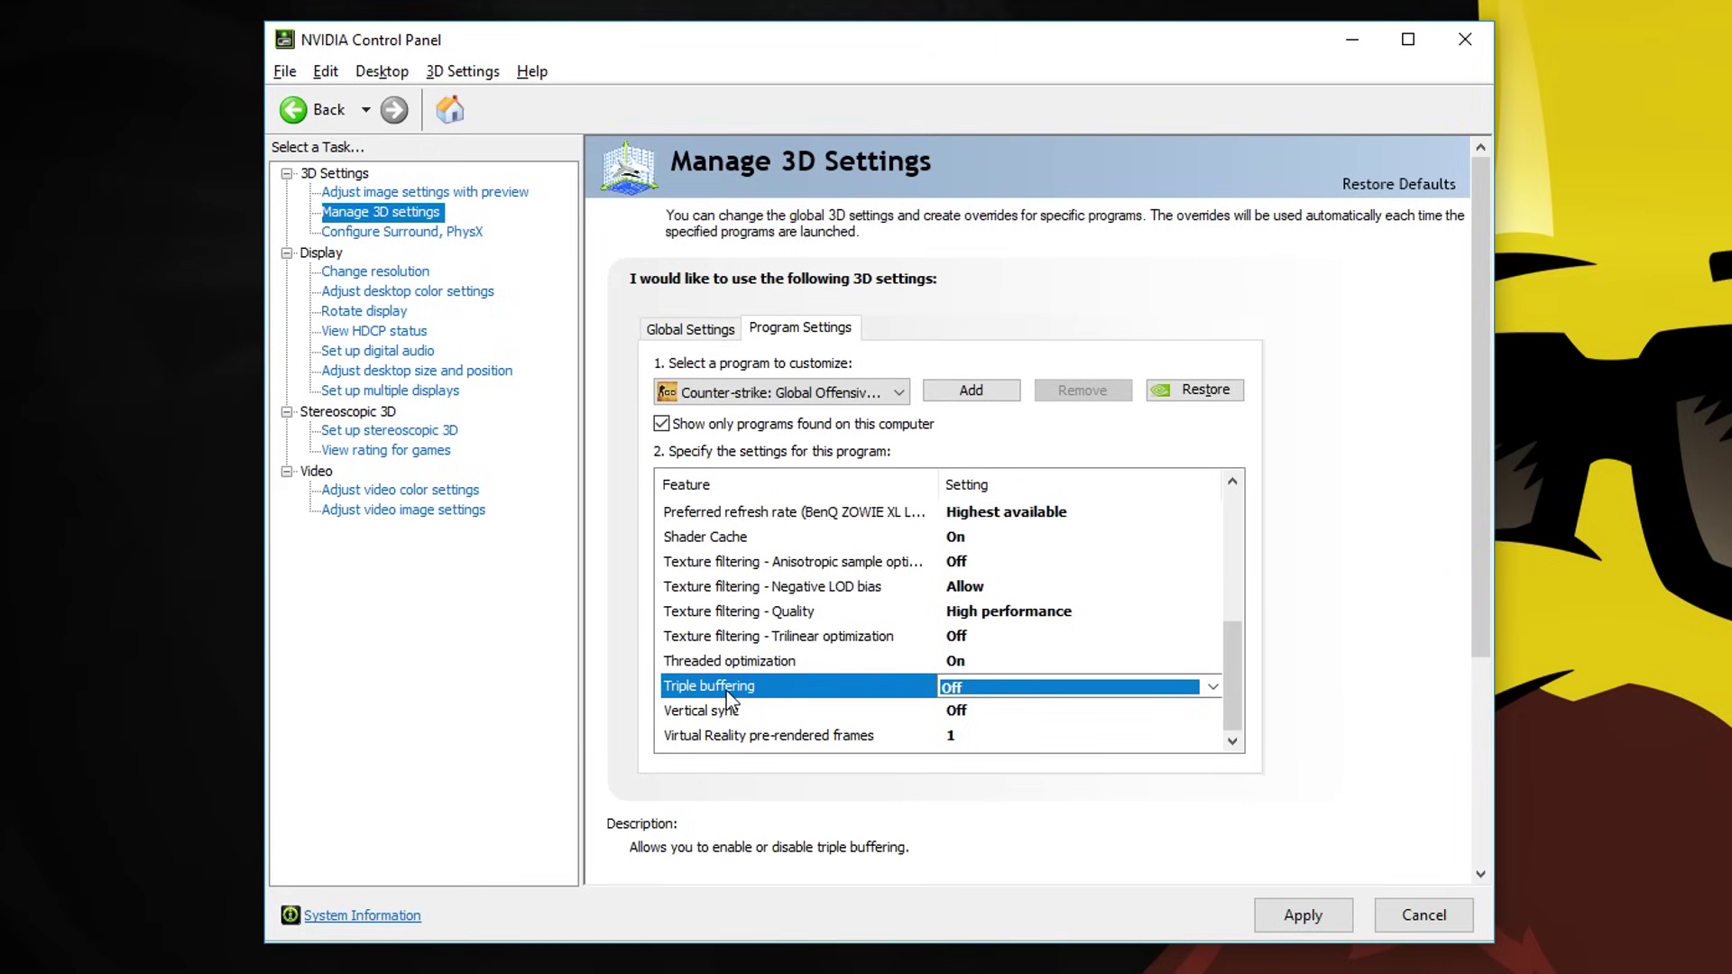
click(730, 711)
click(985, 712)
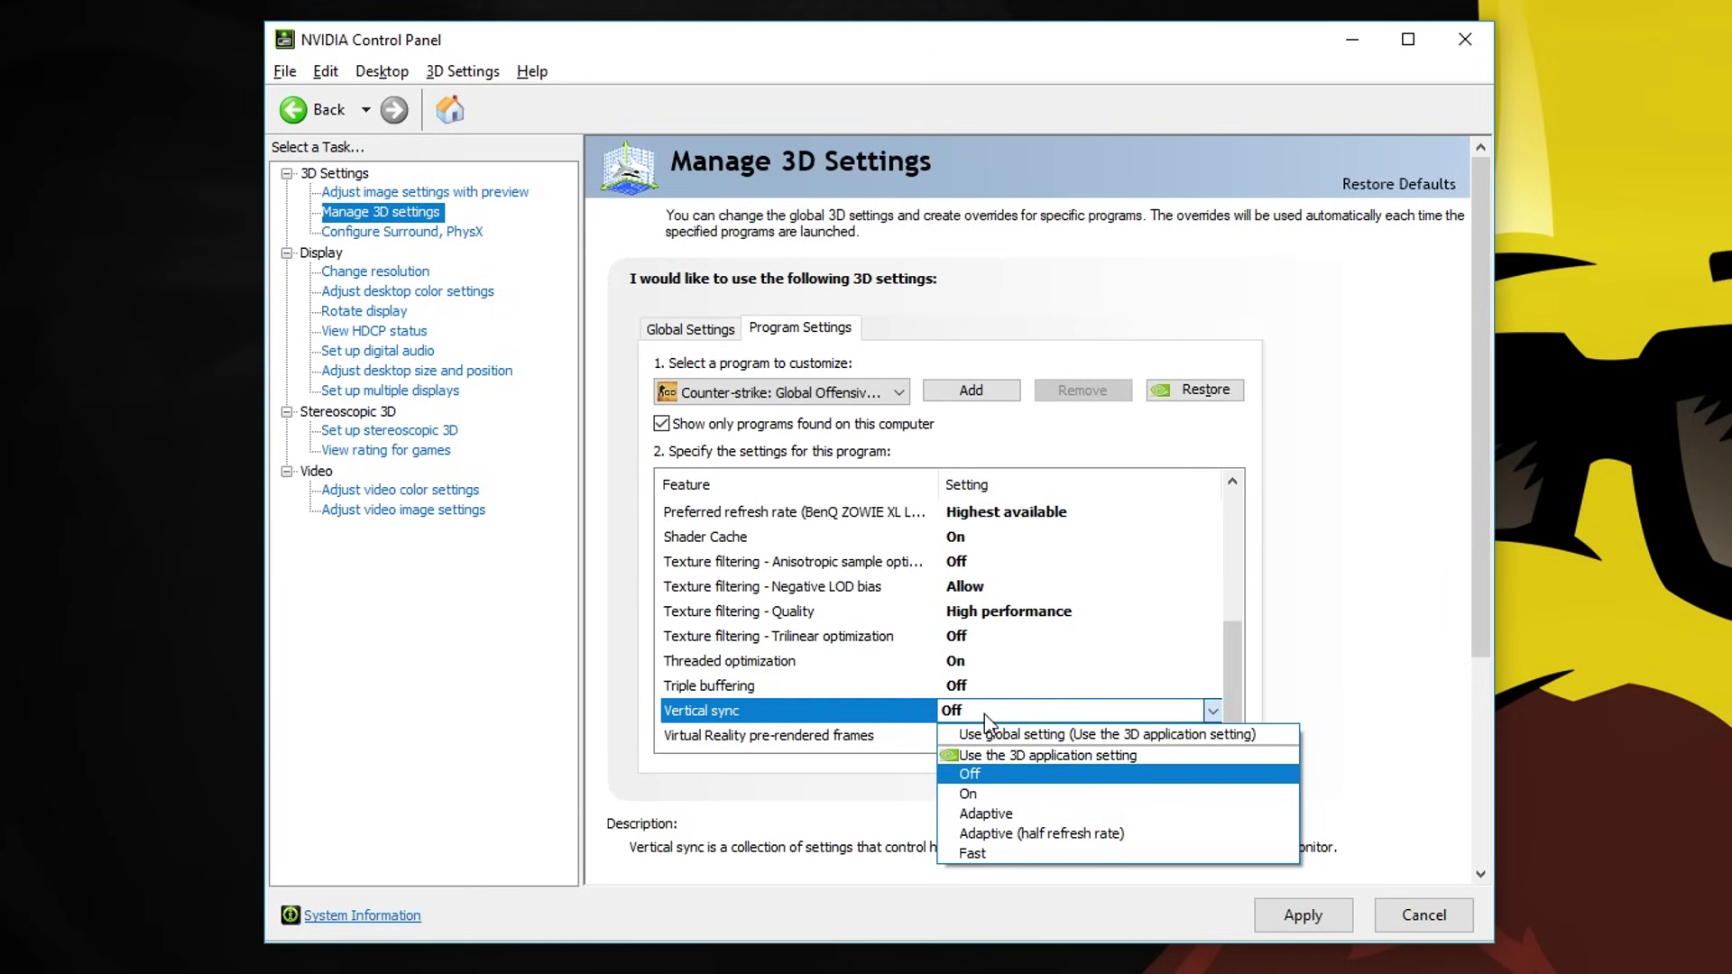
click(985, 715)
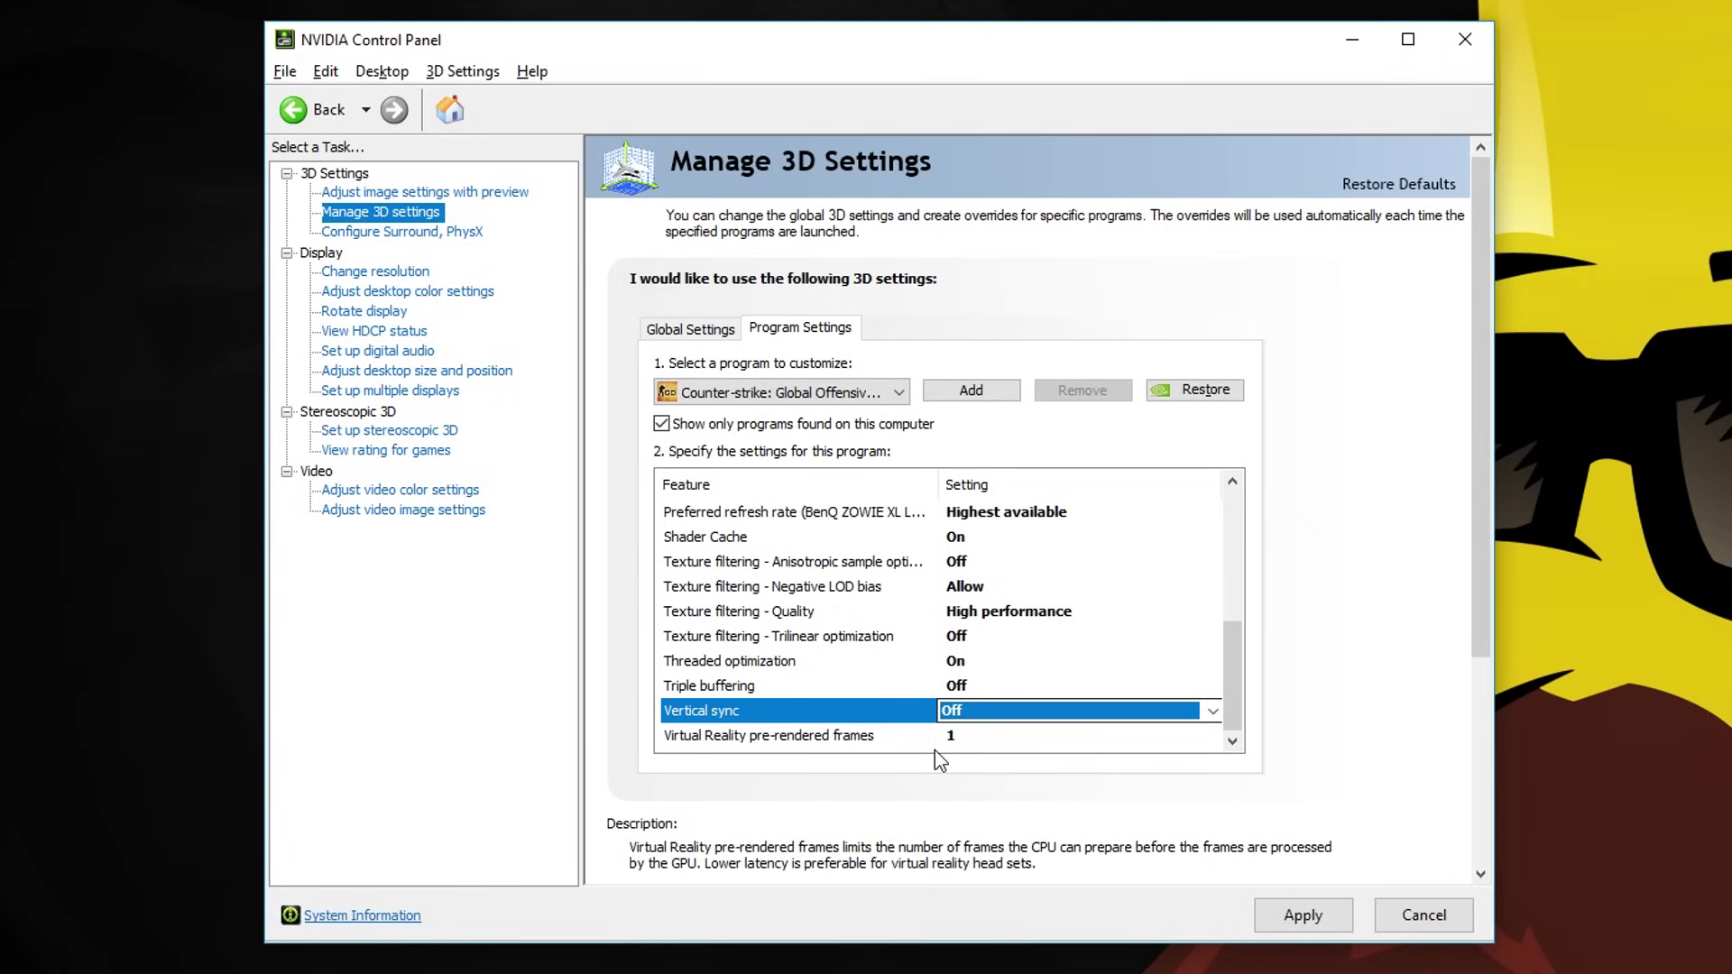
click(812, 738)
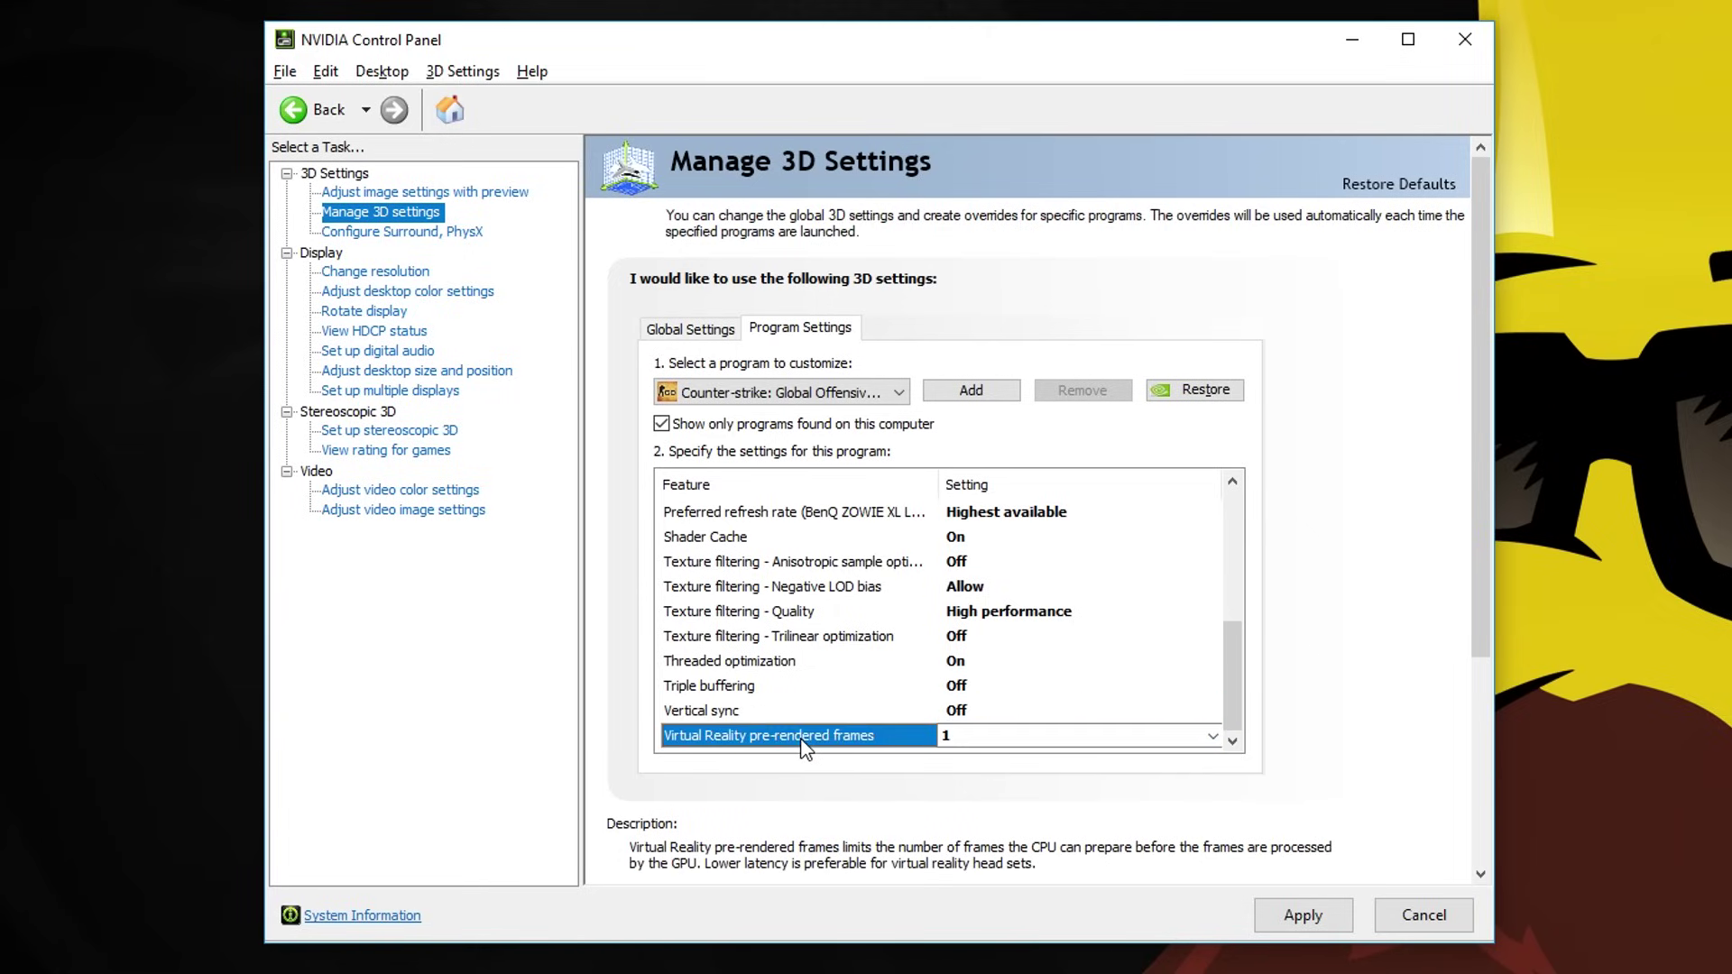
click(969, 736)
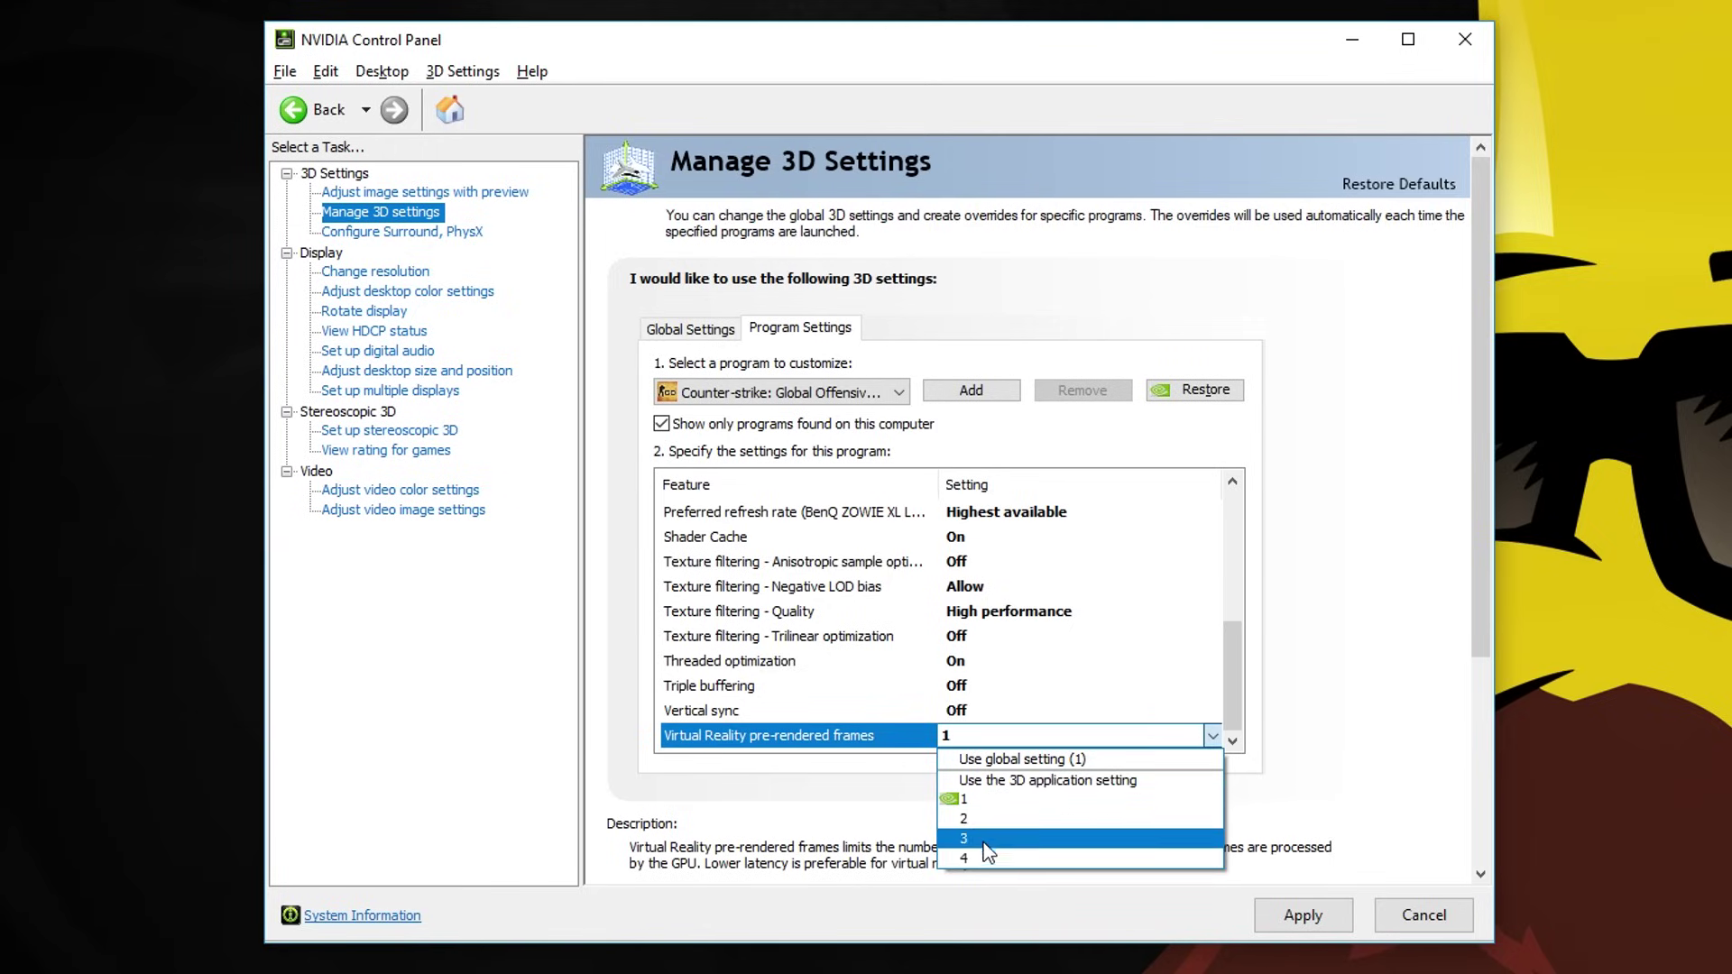
click(877, 746)
Apply the CS:GO 3D overrides from the bottom of the Manage 3D Settings page
click(1304, 916)
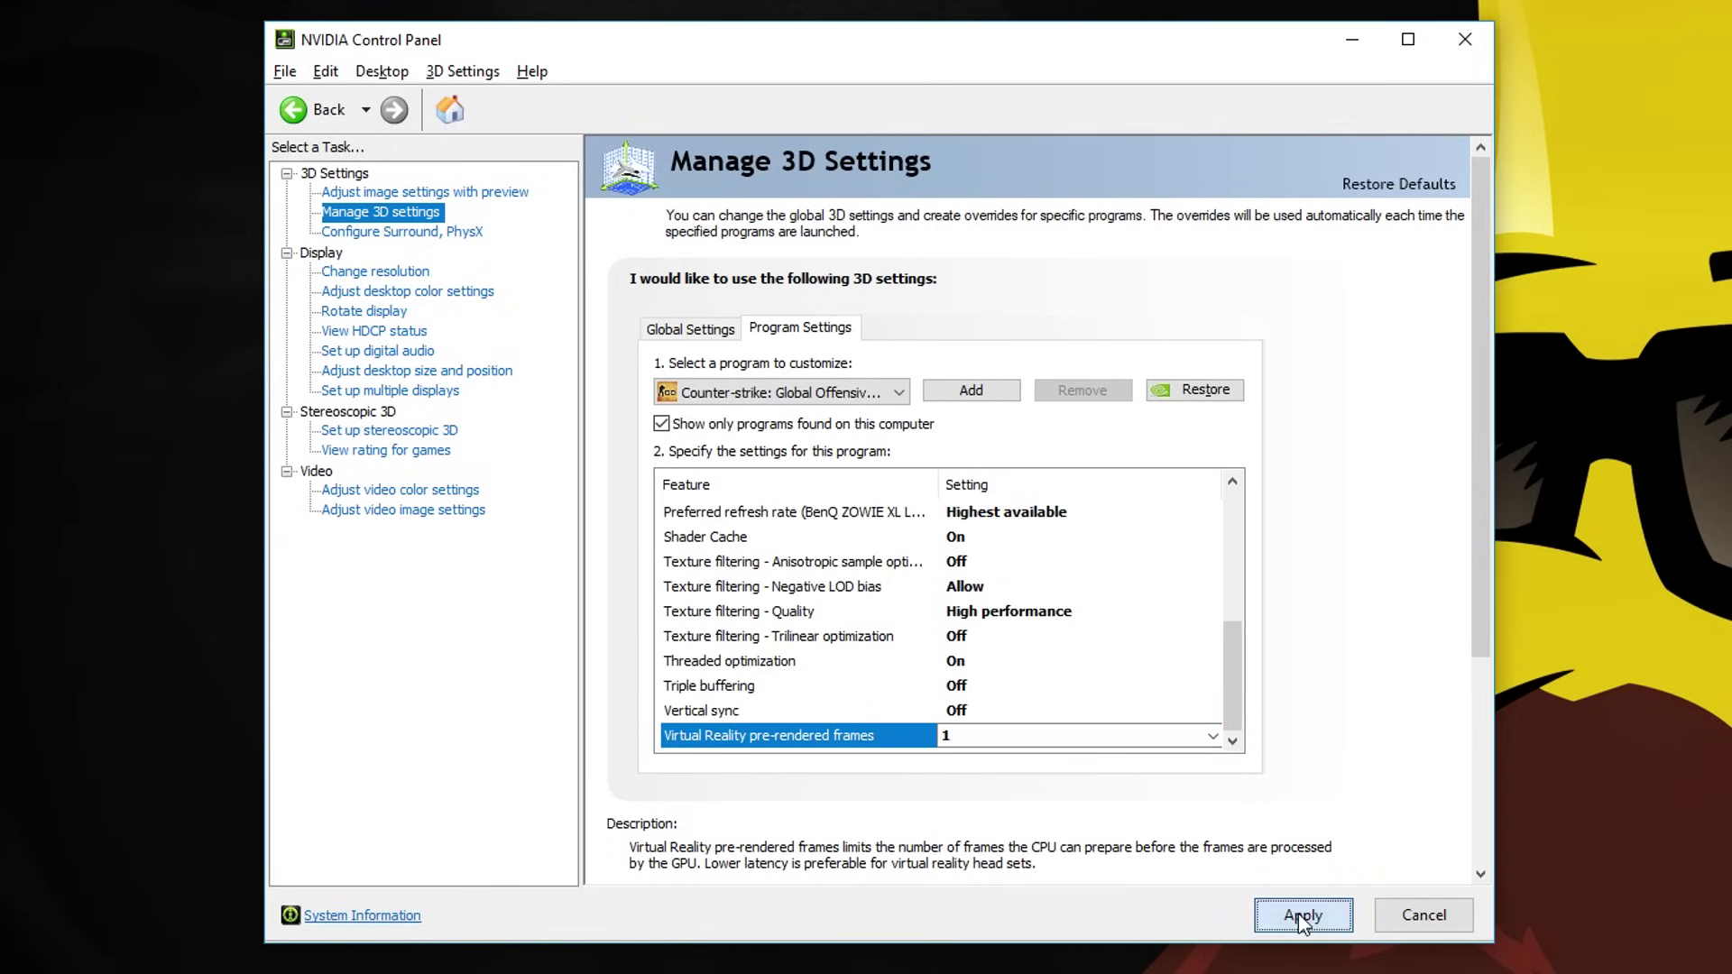